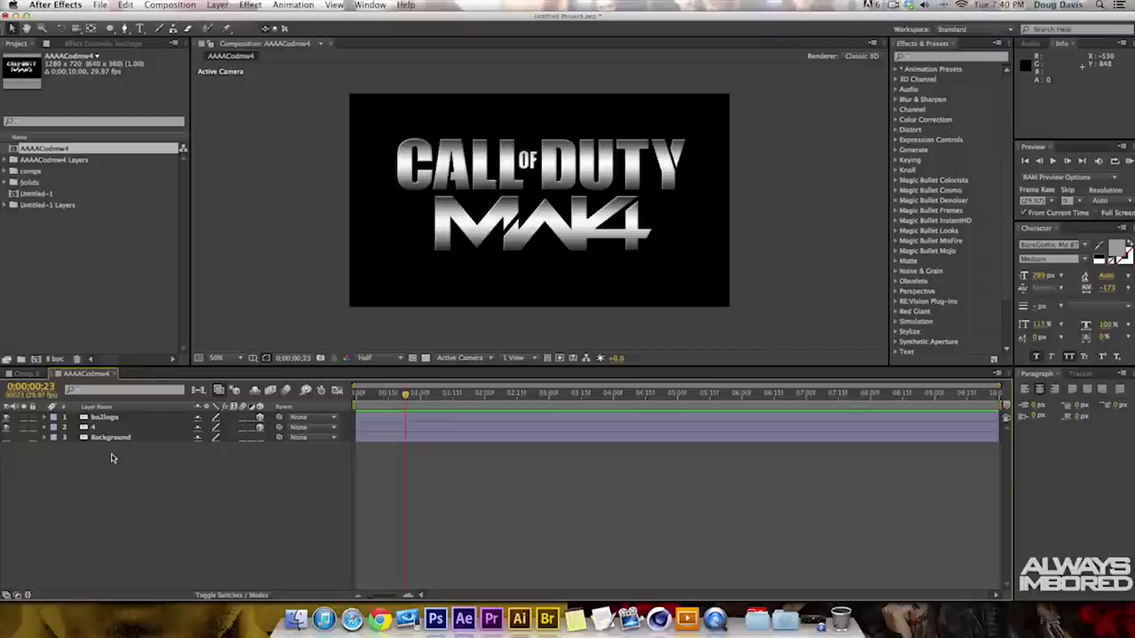
Step: Make the Background layer of the AAAACodmw4 composition visible behind the logo
left_click(273, 362)
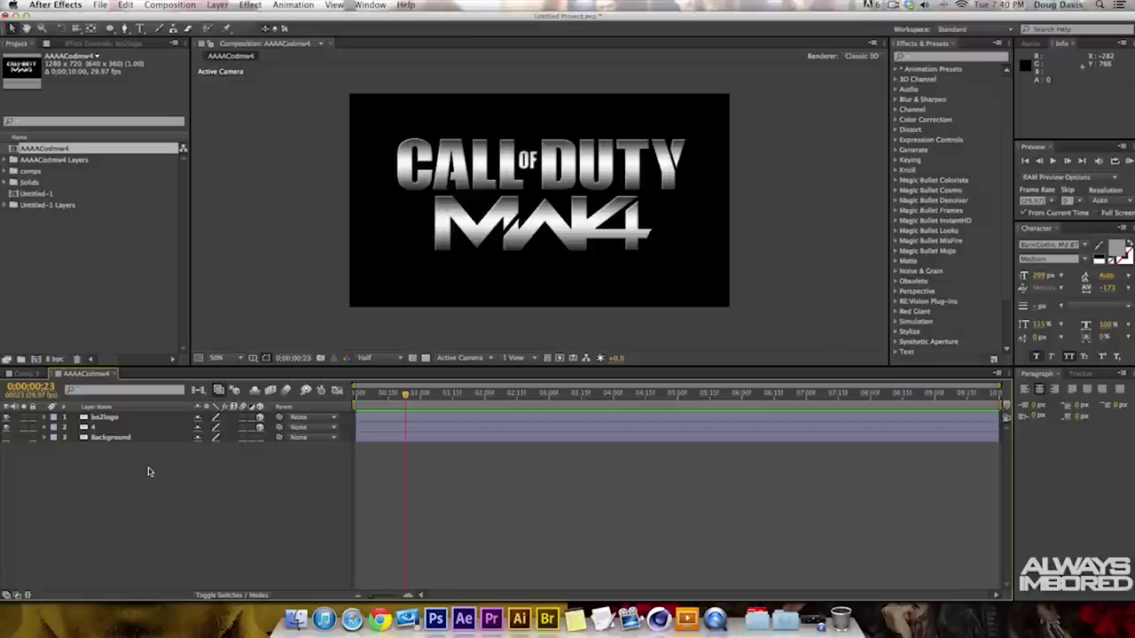
left_click(106, 438)
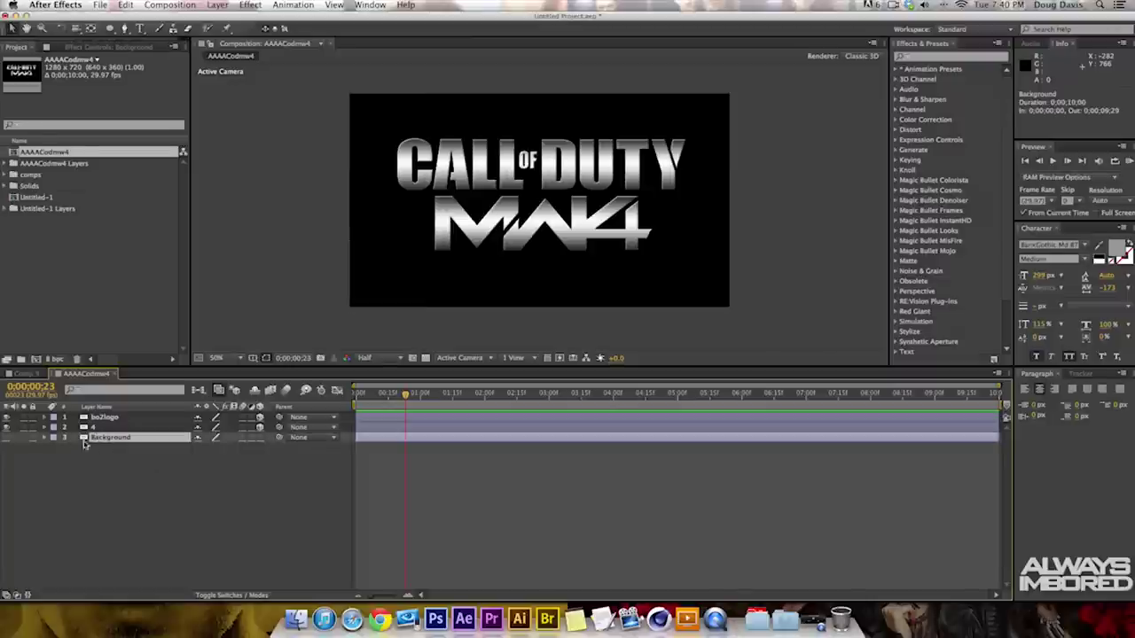
left_click(6, 438)
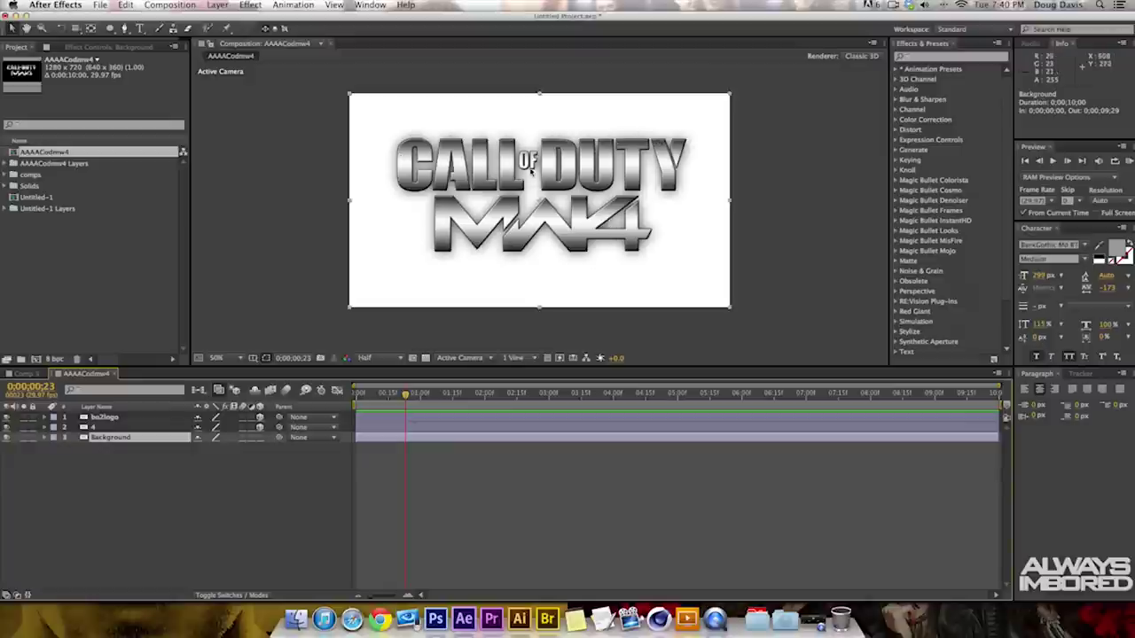
Step: Switch to QuickTime Player, play the example video Sequence 01.mov in a reduced window over the composition, and close it
key("F11")
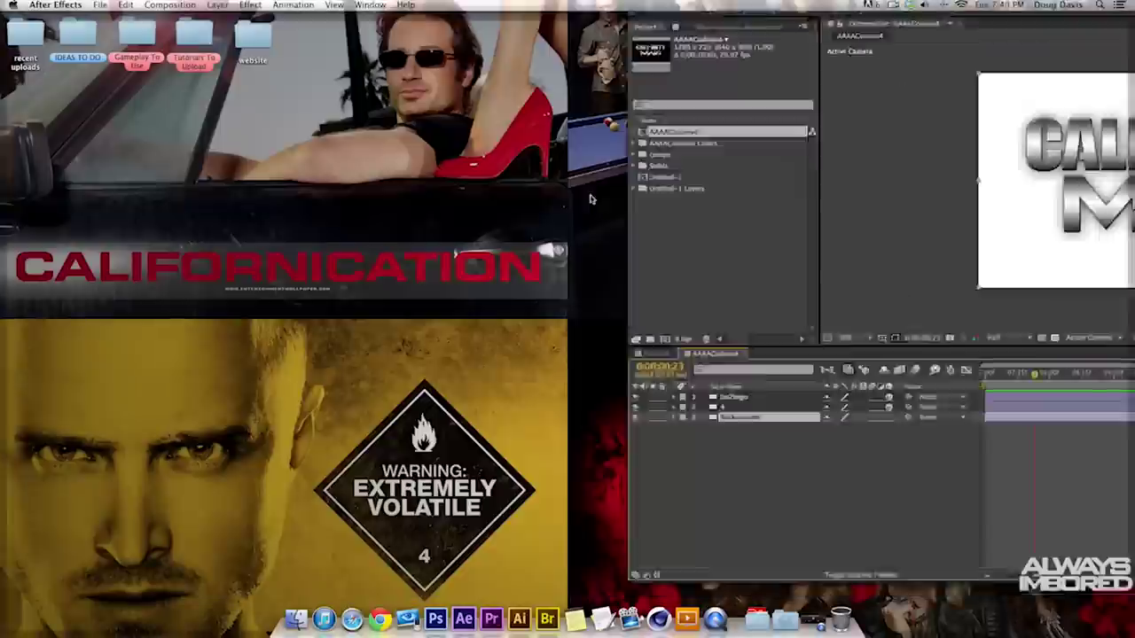
double_click(1055, 228)
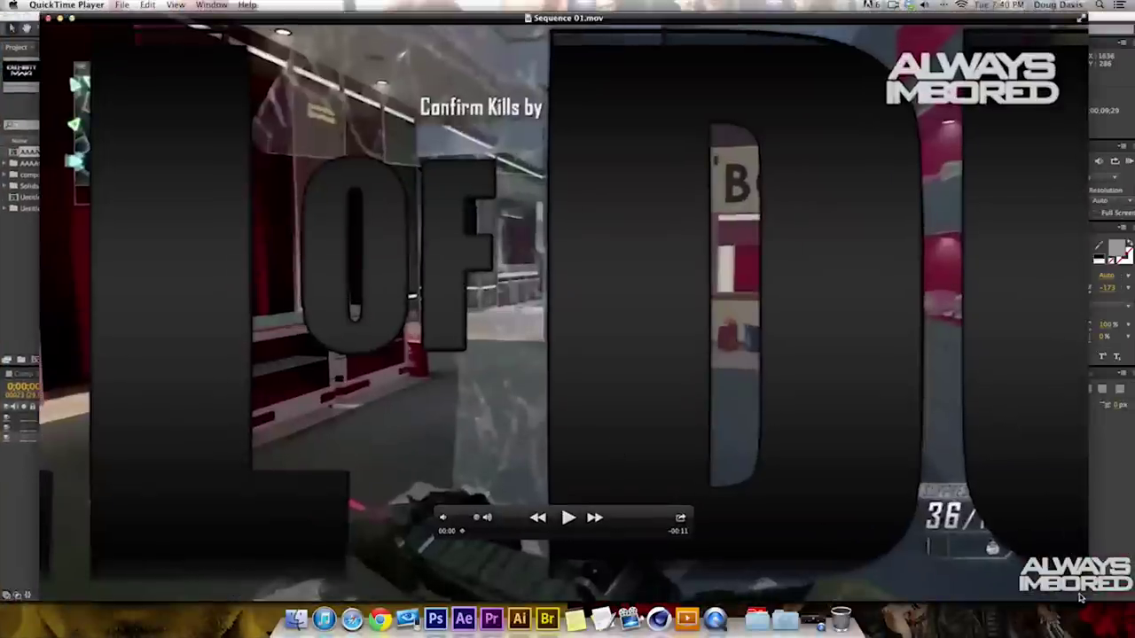
left_click_drag(1082, 592, 512, 276)
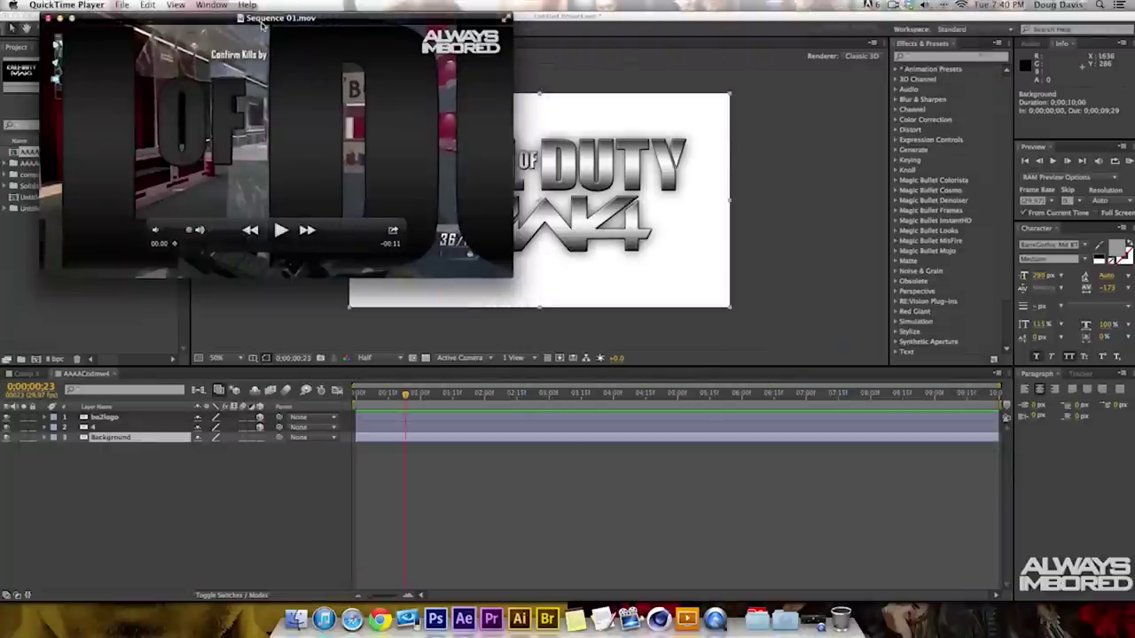
left_click_drag(332, 86, 551, 173)
left_click(500, 320)
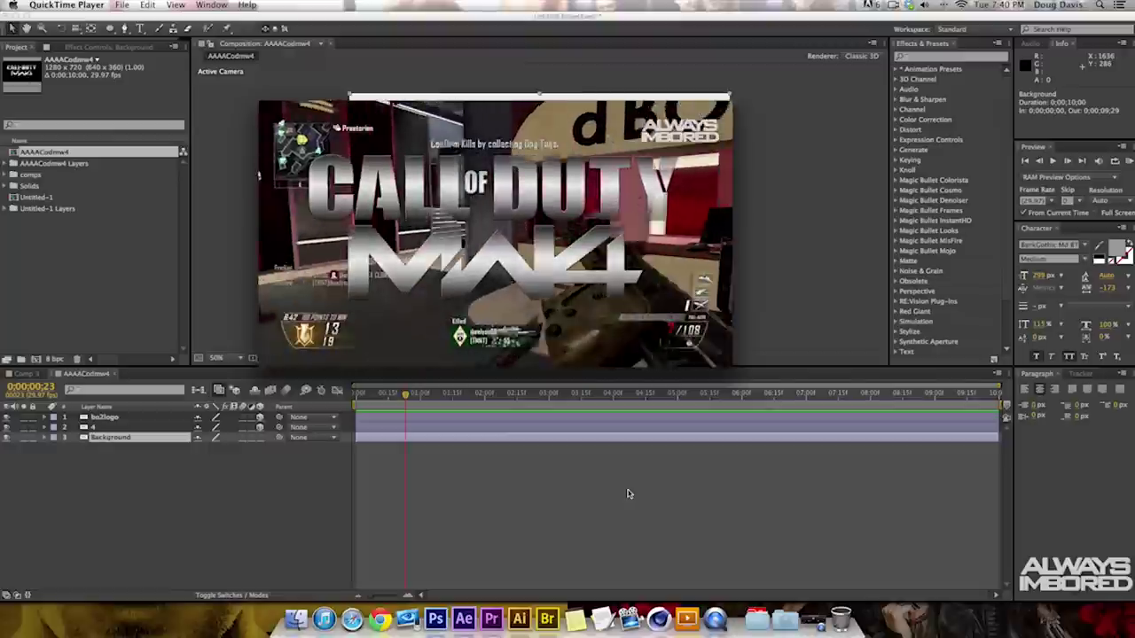
mouse_move(530, 315)
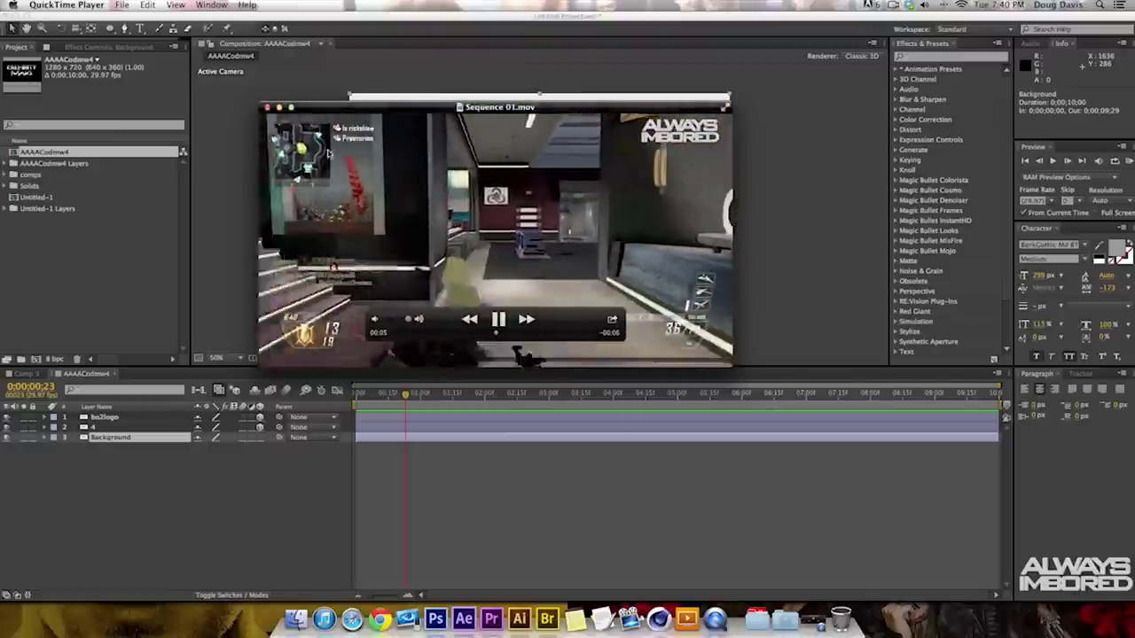
key("super+w")
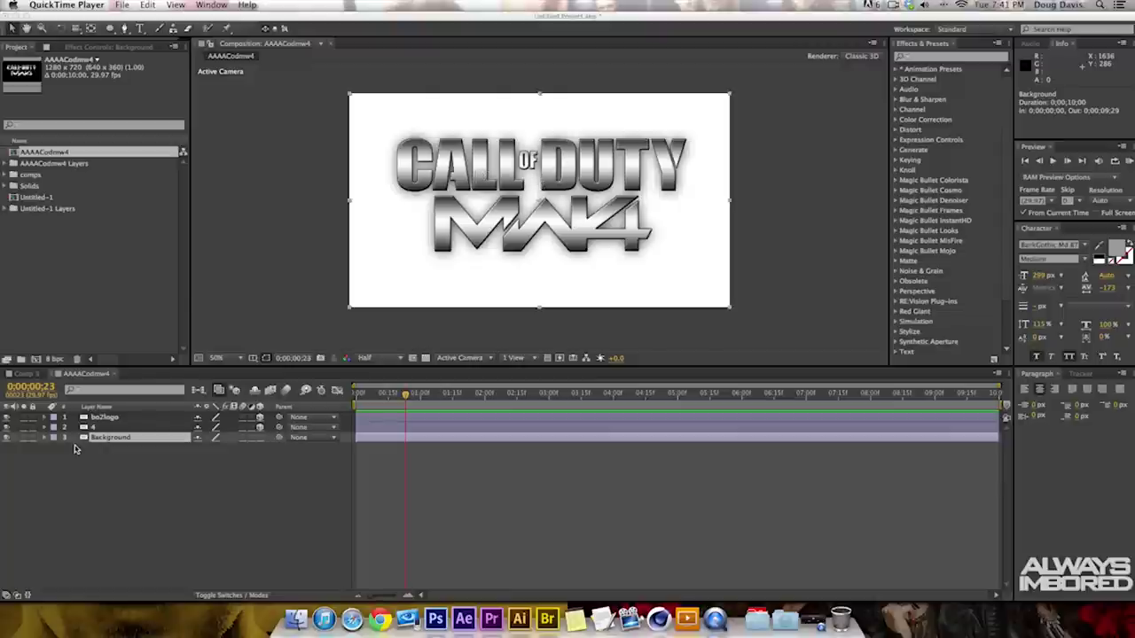
Step: Hide layer 4, which holds the MW4 part of the logo, in the AAAACodmw4 composition
left_click(106, 431)
left_click(107, 428)
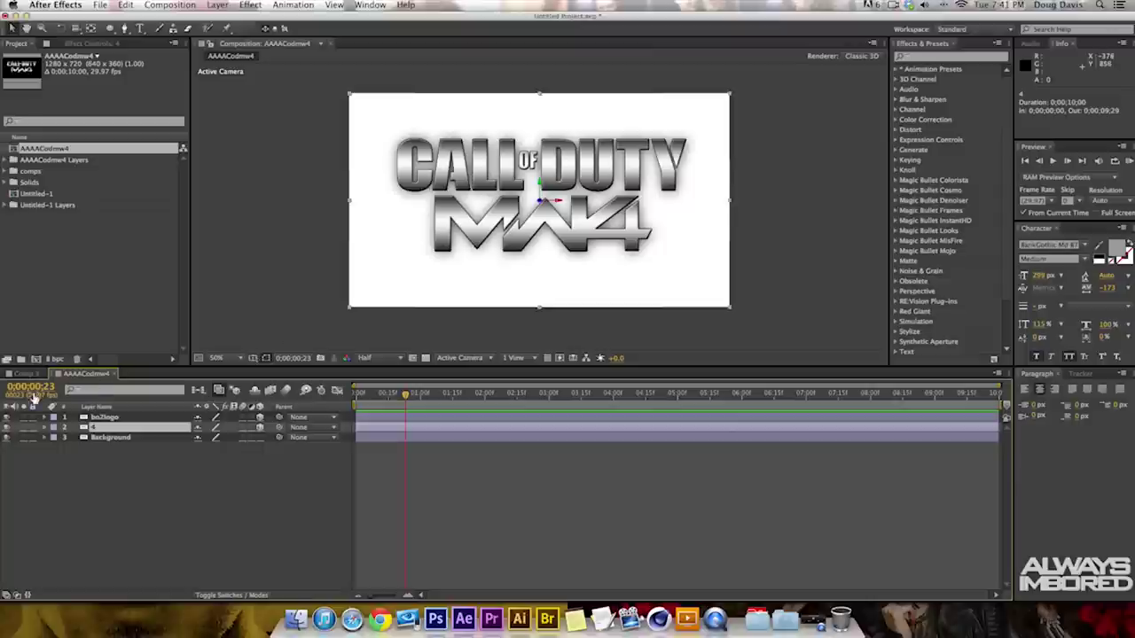
left_click(6, 428)
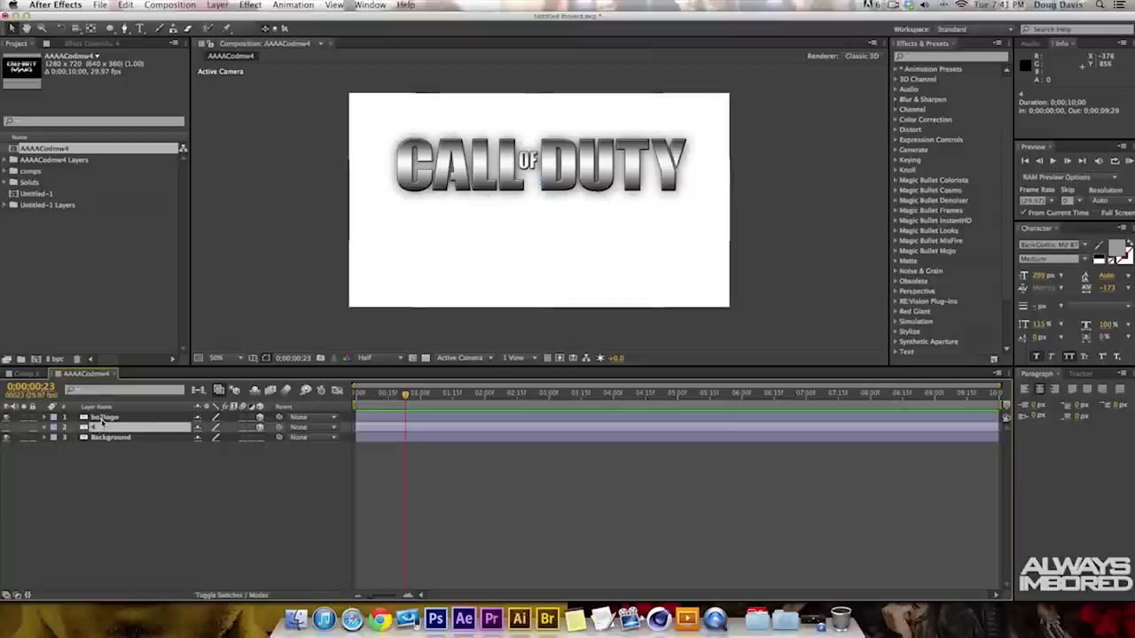
left_click(103, 418)
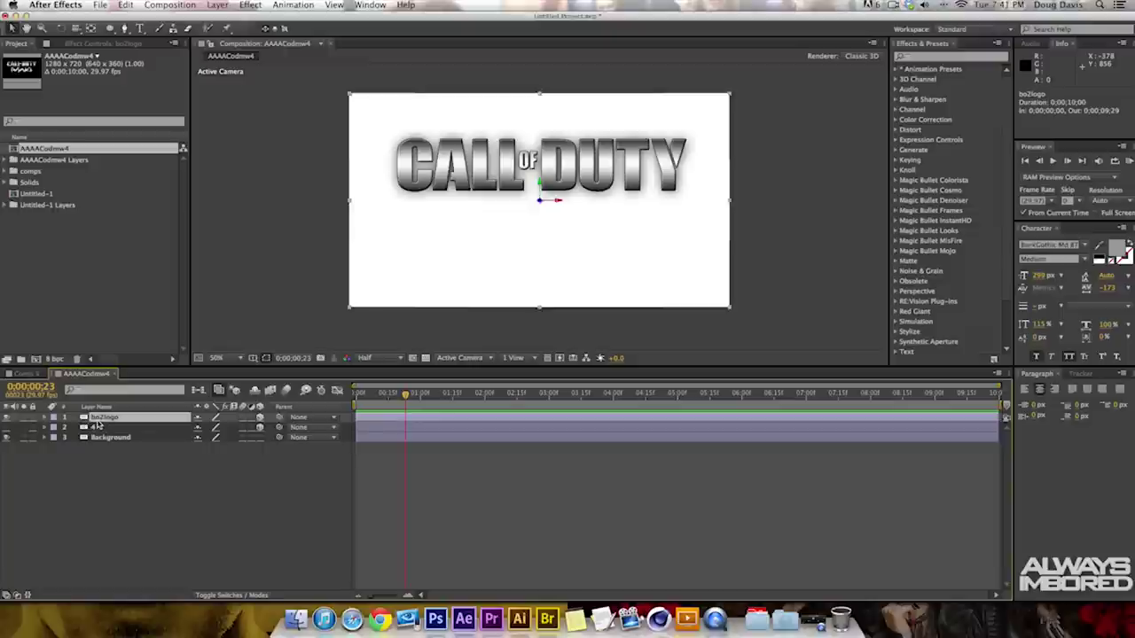
left_click(99, 427)
left_click(103, 421)
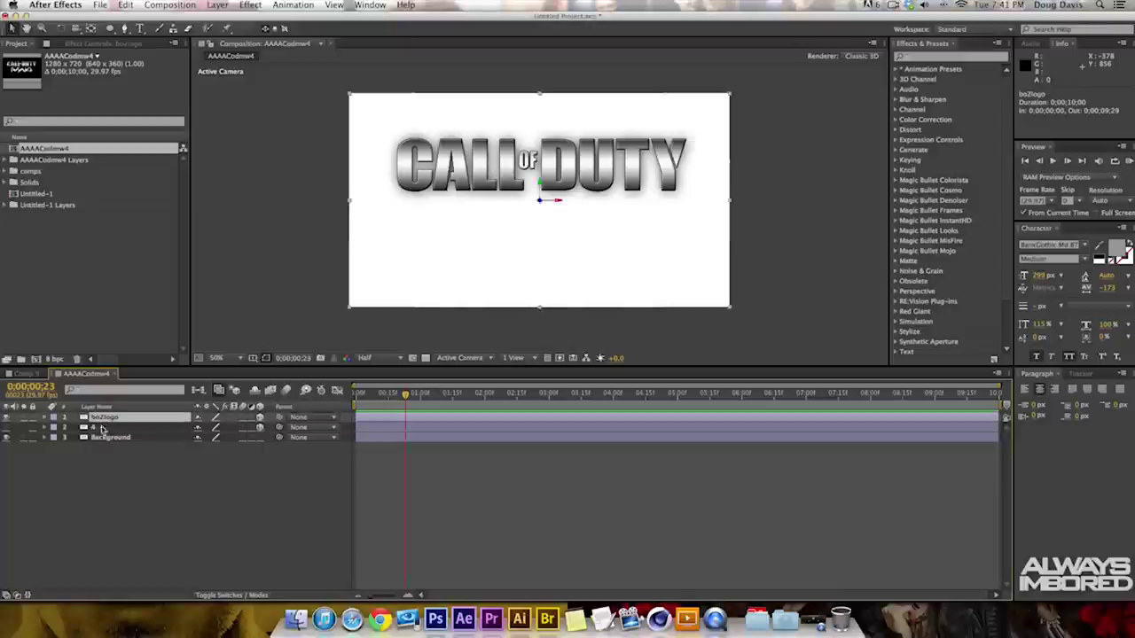
left_click(122, 511)
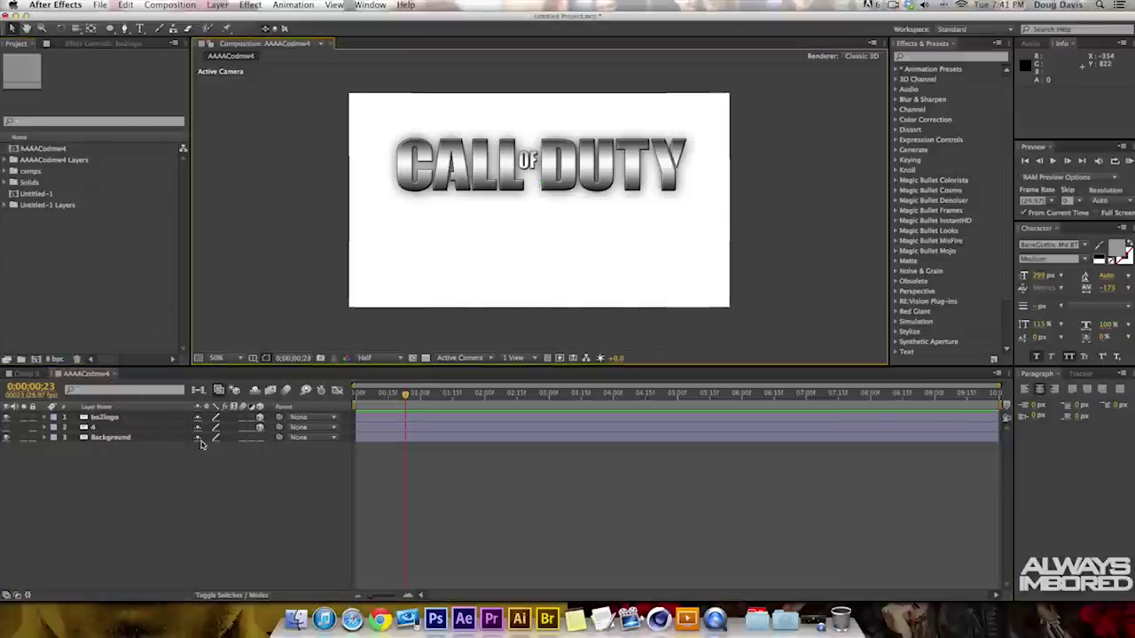
left_click(150, 467)
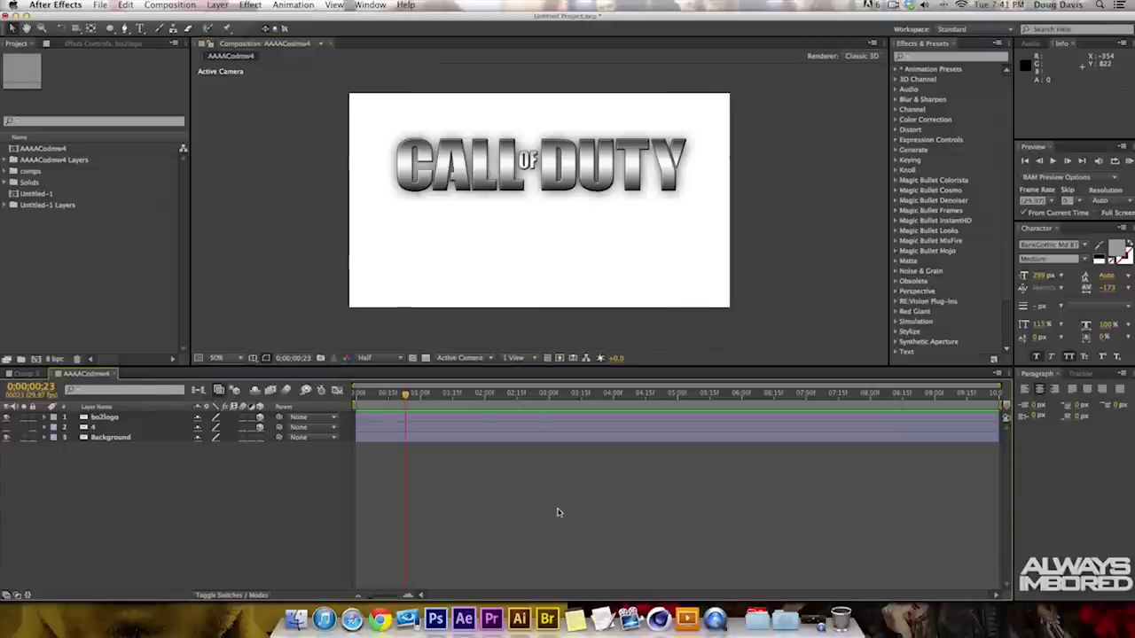
left_click(105, 423)
left_click(109, 470)
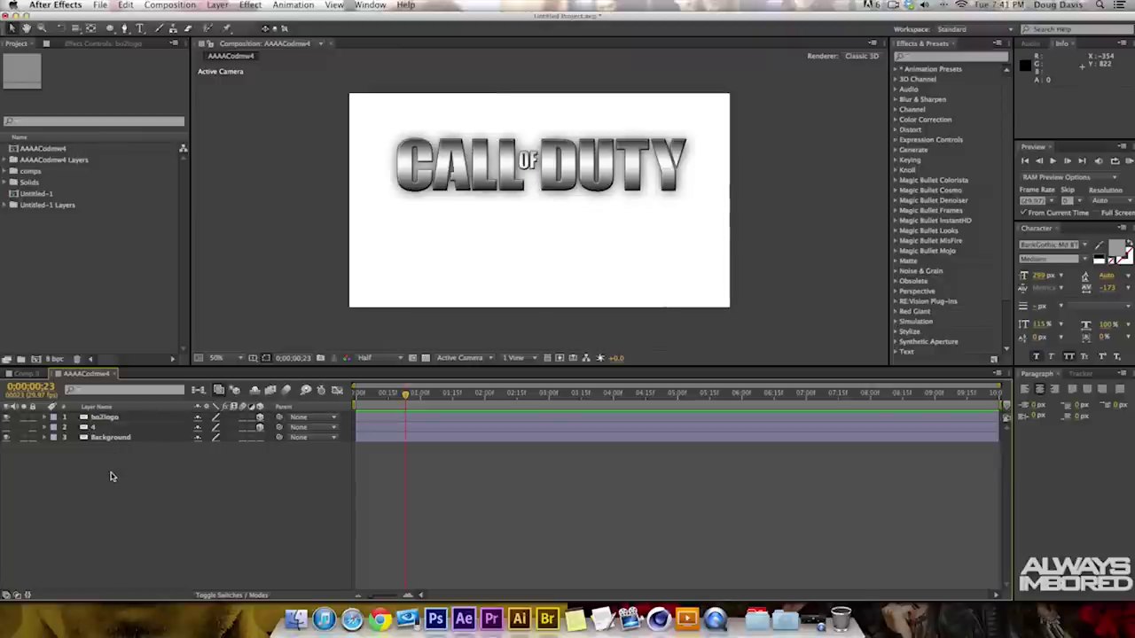
left_click(104, 419)
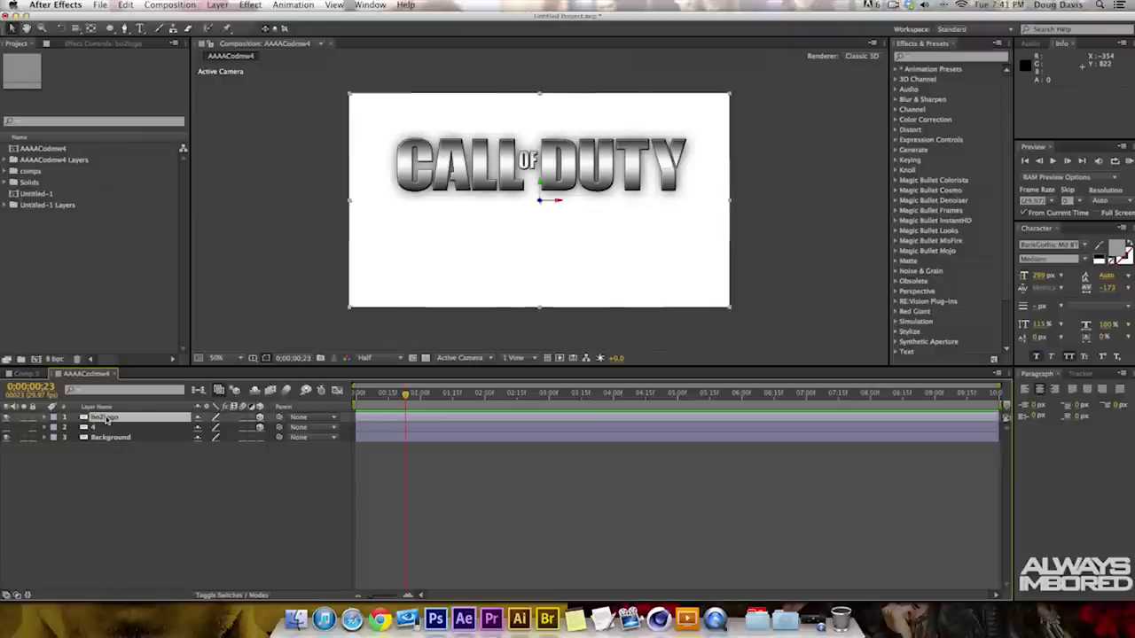
key("super+Down")
key("super+Down")
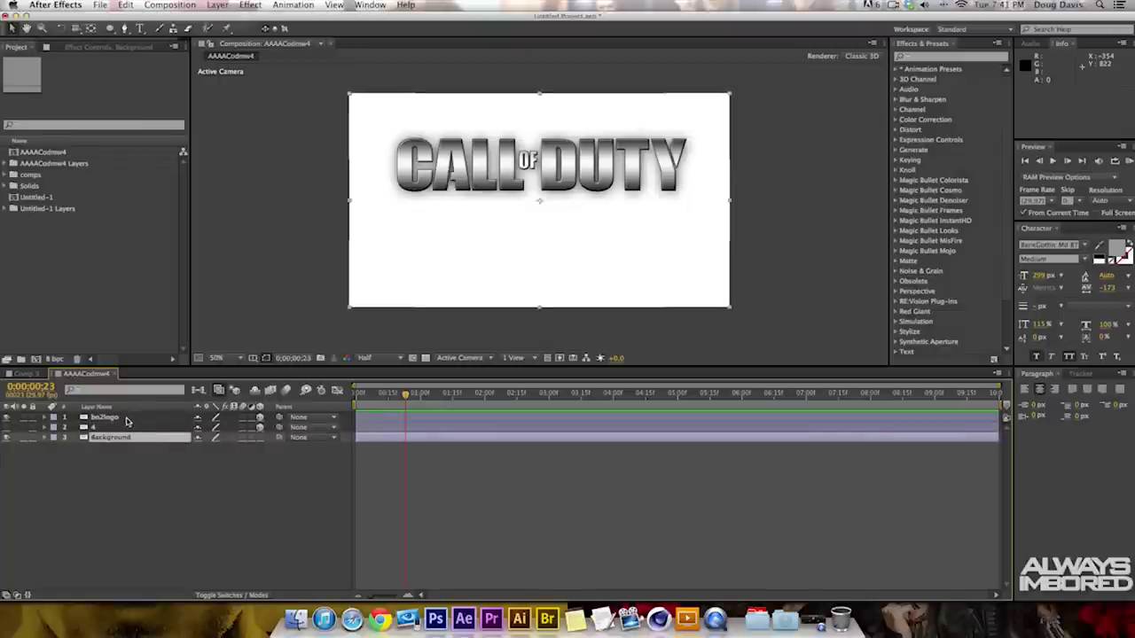
Step: Rename the bo2logo layer to callofduty and keep it selected
left_click(126, 421)
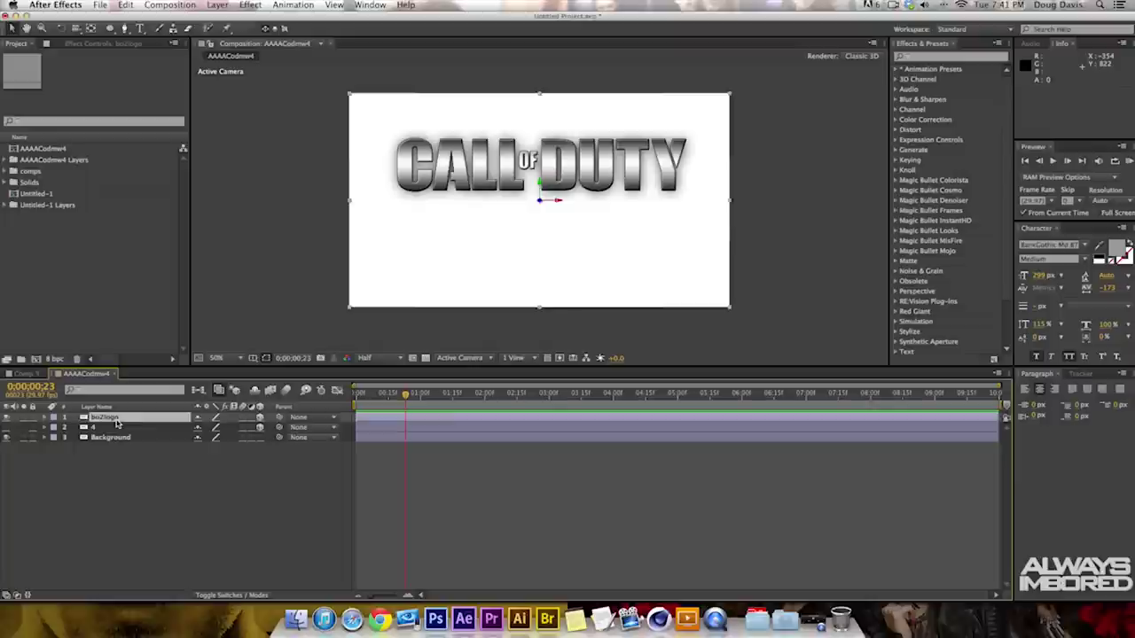
key("Return")
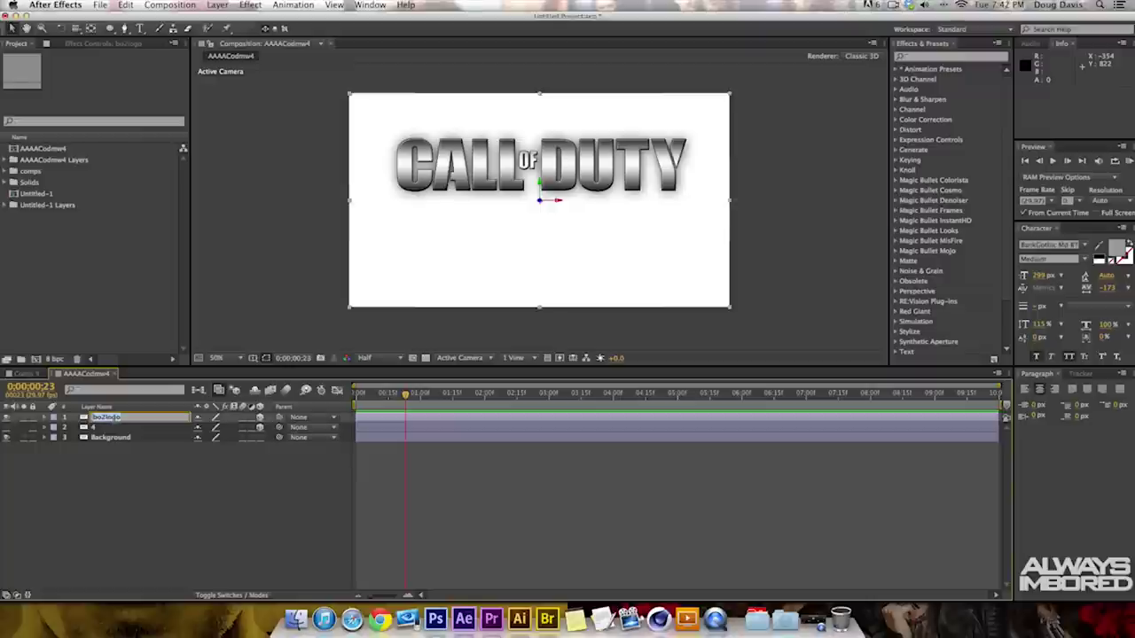
type("callofduty")
key("Return")
left_click(107, 426)
left_click(107, 418)
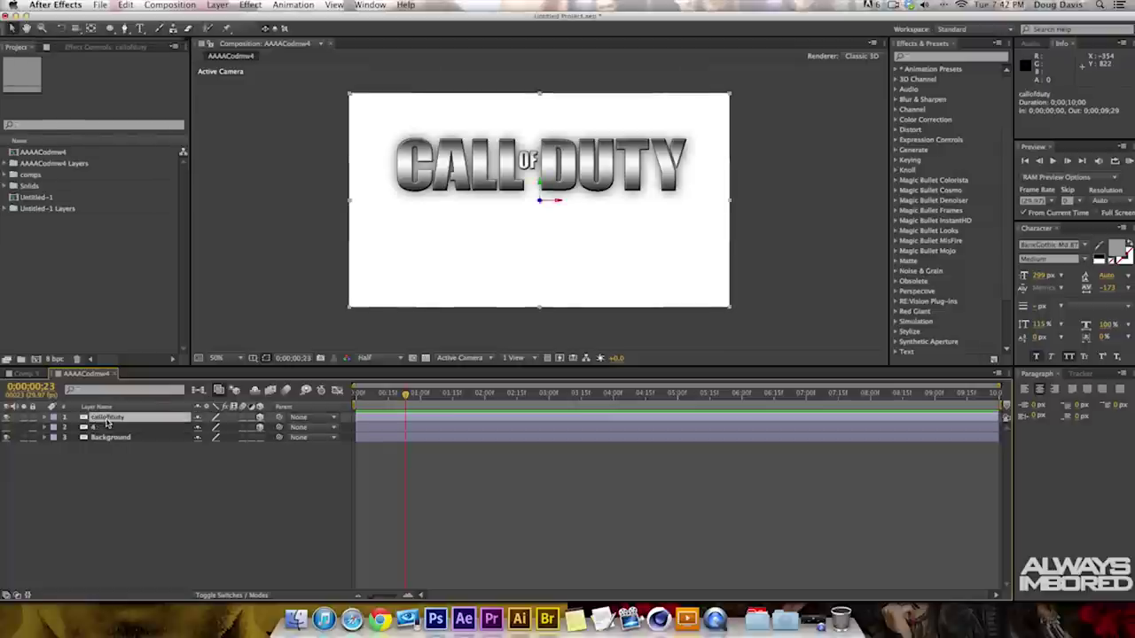
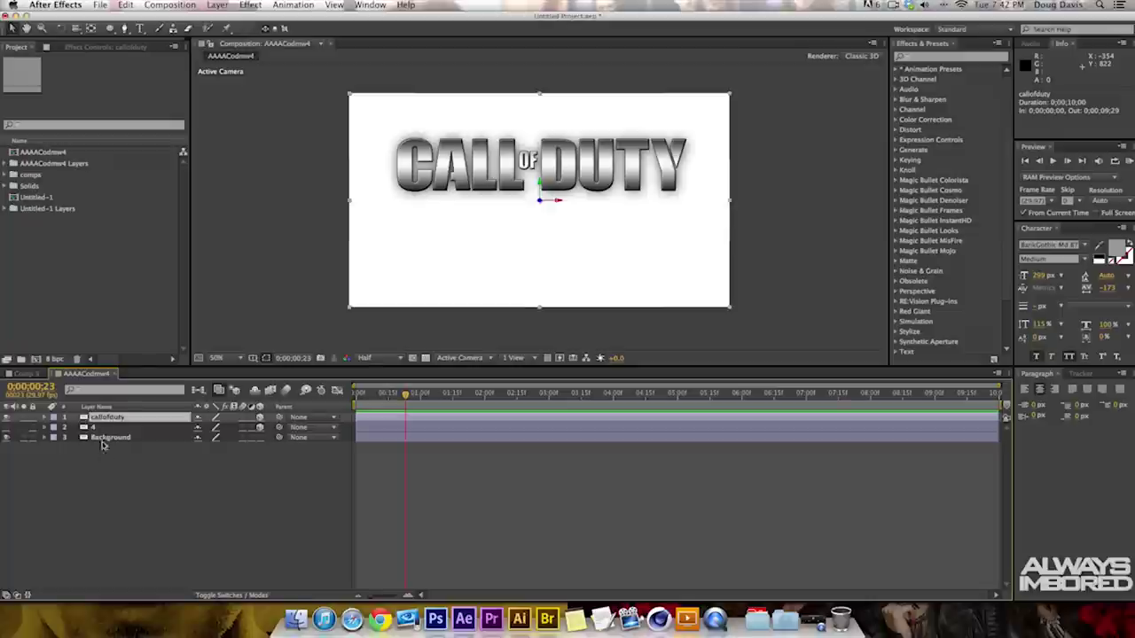
Step: Move the current time to 0;00;01;15 and step frame by frame around it, stopping at 0;00;01;24
left_click_drag(406, 396, 512, 395)
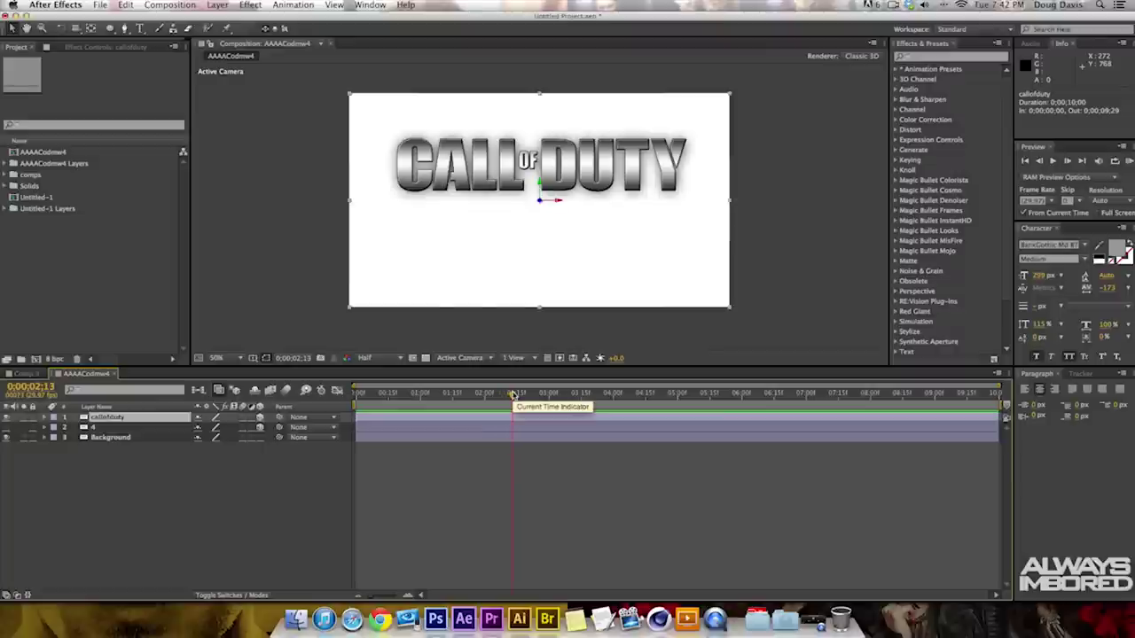
left_click_drag(512, 396, 452, 405)
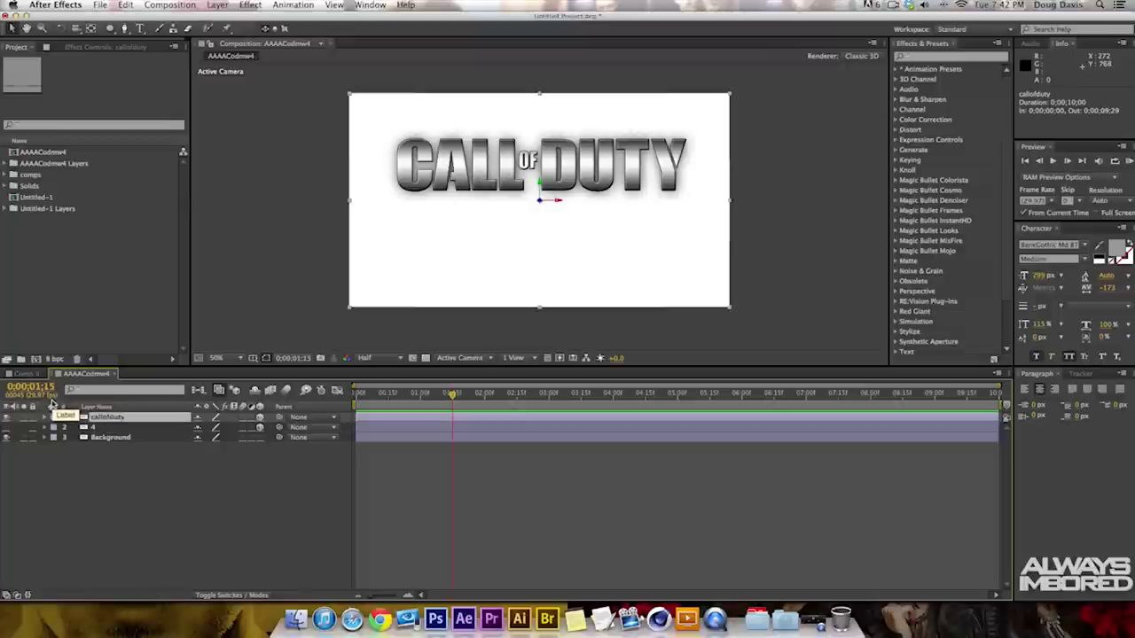
key("Page_Down")
key("Page_Down")
key("Page_Up")
key("Page_Up")
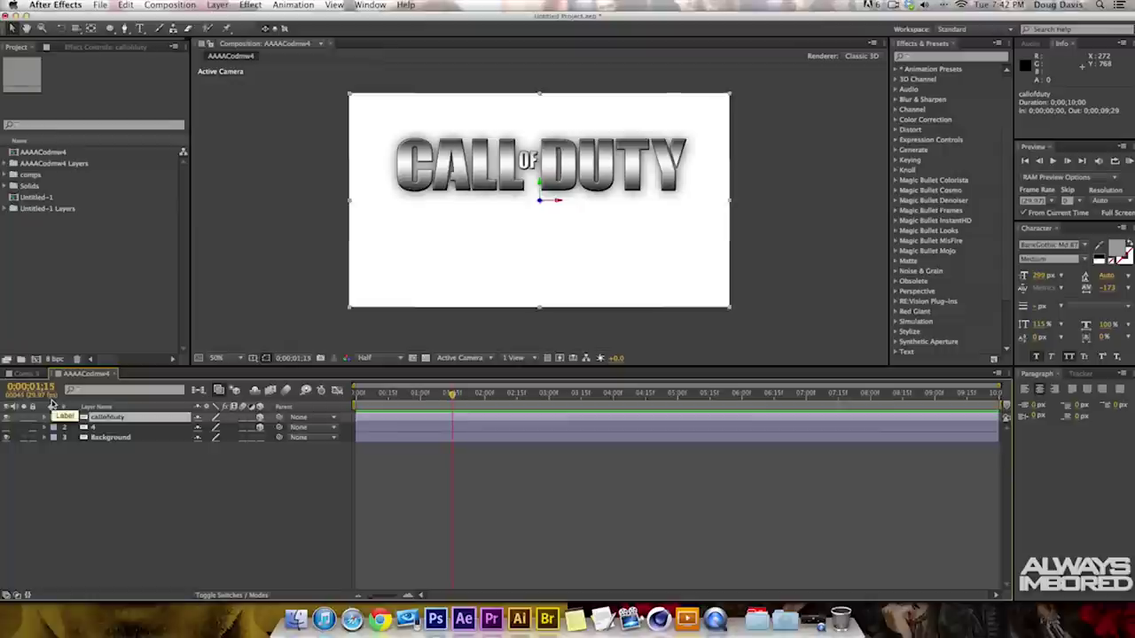
key("Page_Down")
key("Page_Down")
key("Page_Down")
key("Page_Up")
key("Page_Up")
key("Page_Up")
key("Page_Up")
key("Page_Up")
key("Page_Up")
key("Page_Up")
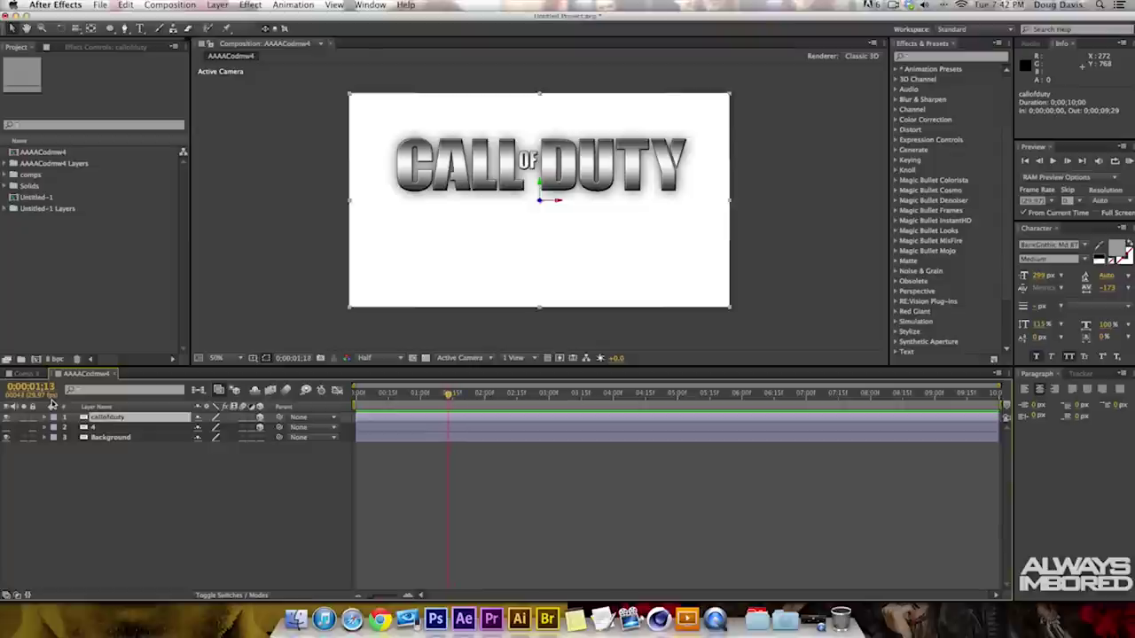
key("Page_Down")
key("Page_Down")
key("Page_Down")
key("Page_Down")
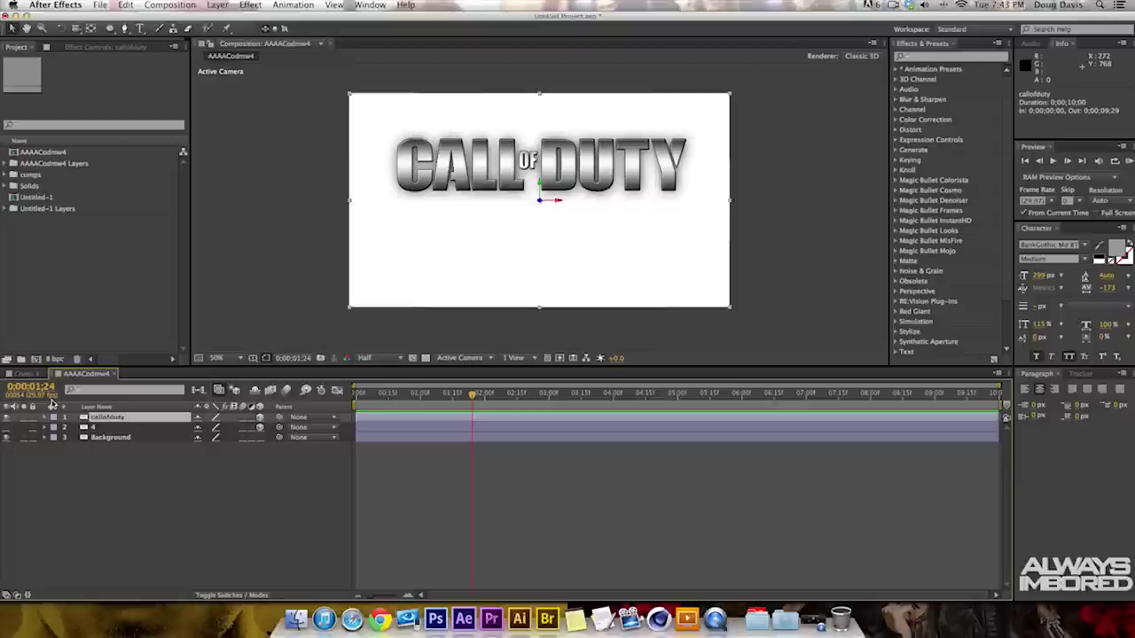
Step: Nudge the callofduty layer horizontally in the composition to an X position of 668
key("Right")
key("Right")
key("Right")
key("Right")
key("Right")
key("Right")
key("Right")
key("Right")
key("Right")
key("Right")
key("Right")
key("Right")
key("Right")
key("Right")
key("Right")
key("Right")
key("Right")
key("Right")
key("Right")
key("Right")
key("Right")
key("Right")
key("Right")
key("Right")
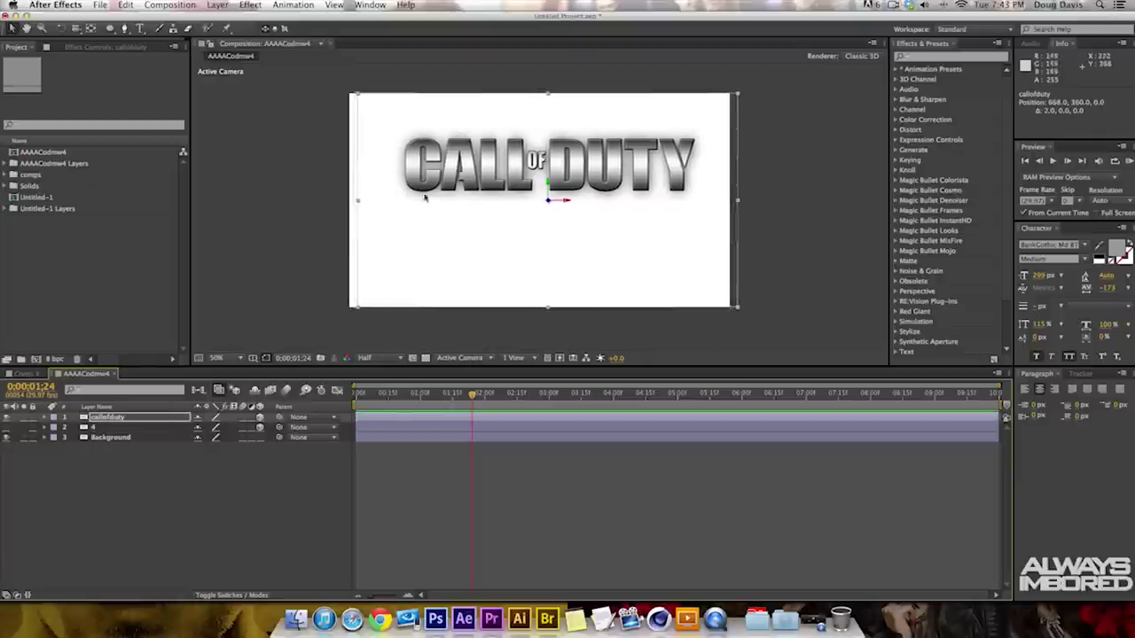
Step: Undo the recent horizontal nudges of the callofduty layer
key("super+z")
key("super+z")
key("super+z")
key("super+z")
key("super+z")
key("super+z")
key("super+z")
key("super+z")
key("super+z")
key("super+z")
key("super+z")
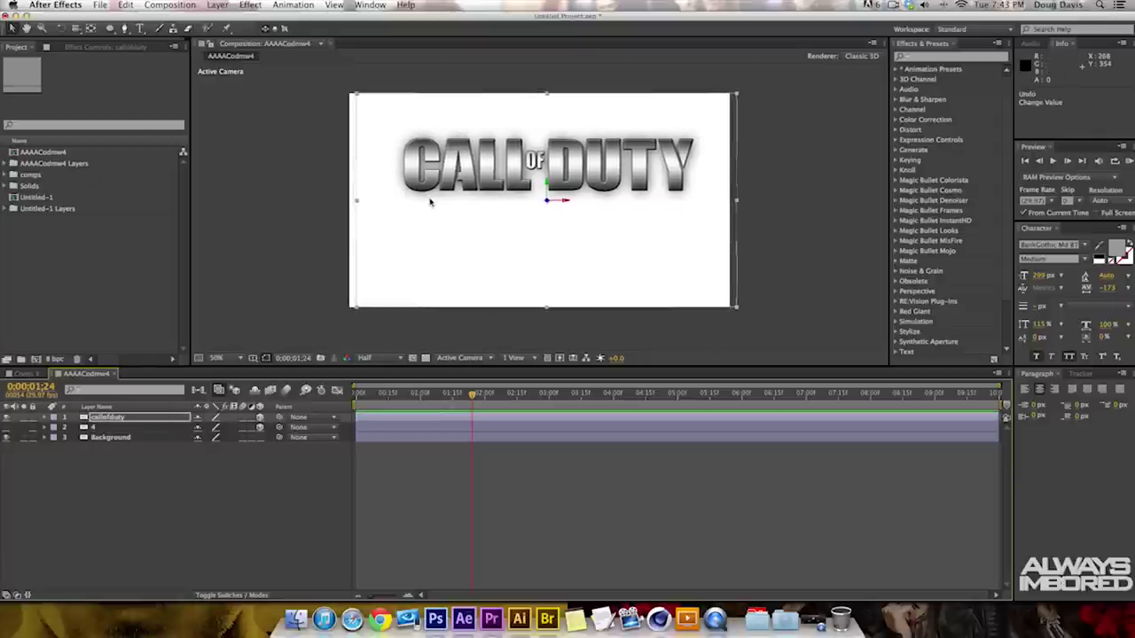
key("super+z")
key("super+z")
key("super+z")
key("super+z")
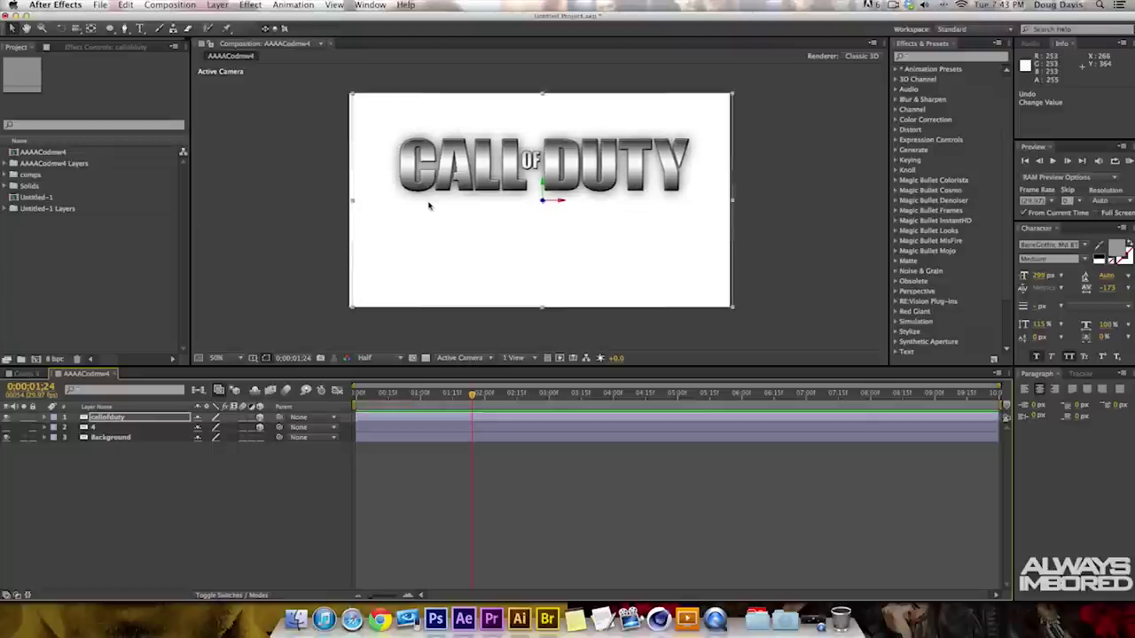
key("super+z")
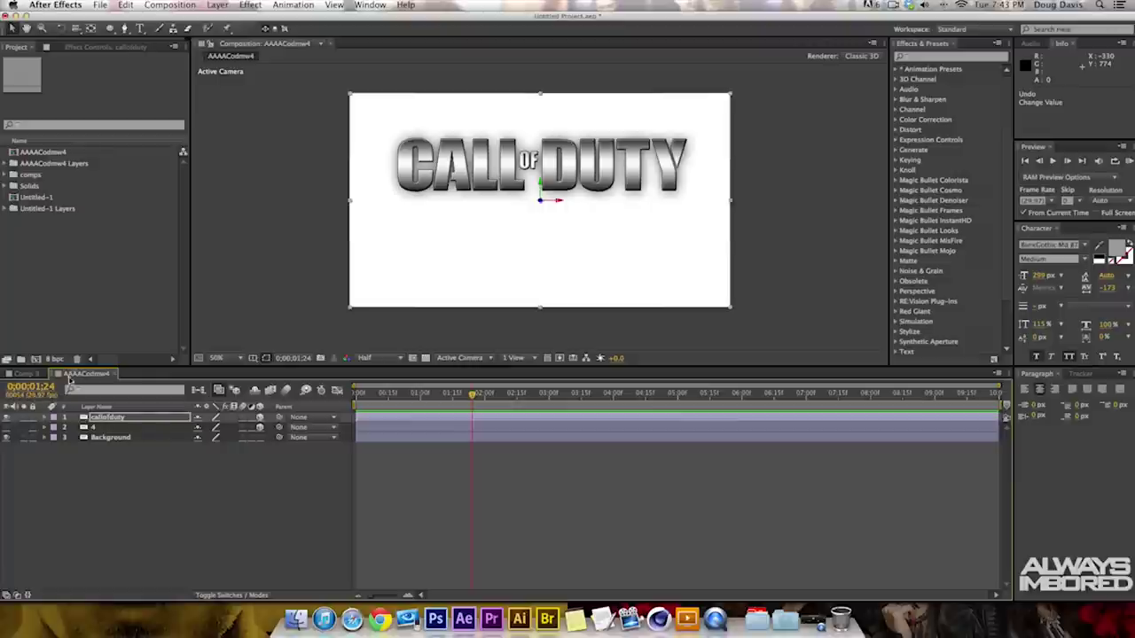
Step: Set the current time to 0;00;01;15 and reveal only the Position property of the callofduty layer
left_click(453, 396)
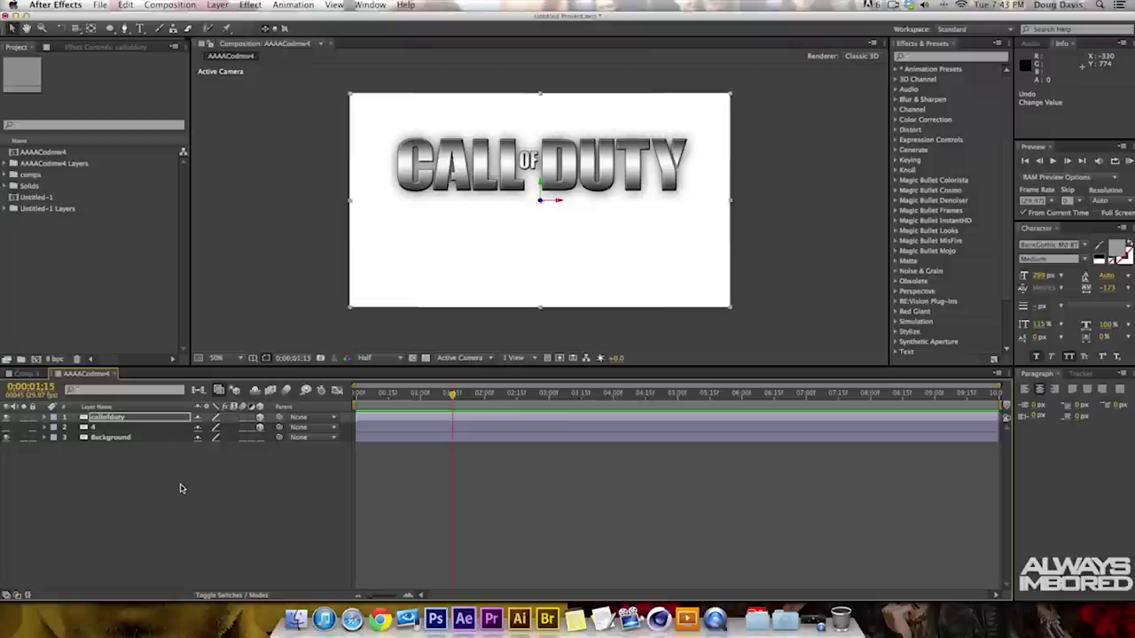
key("p")
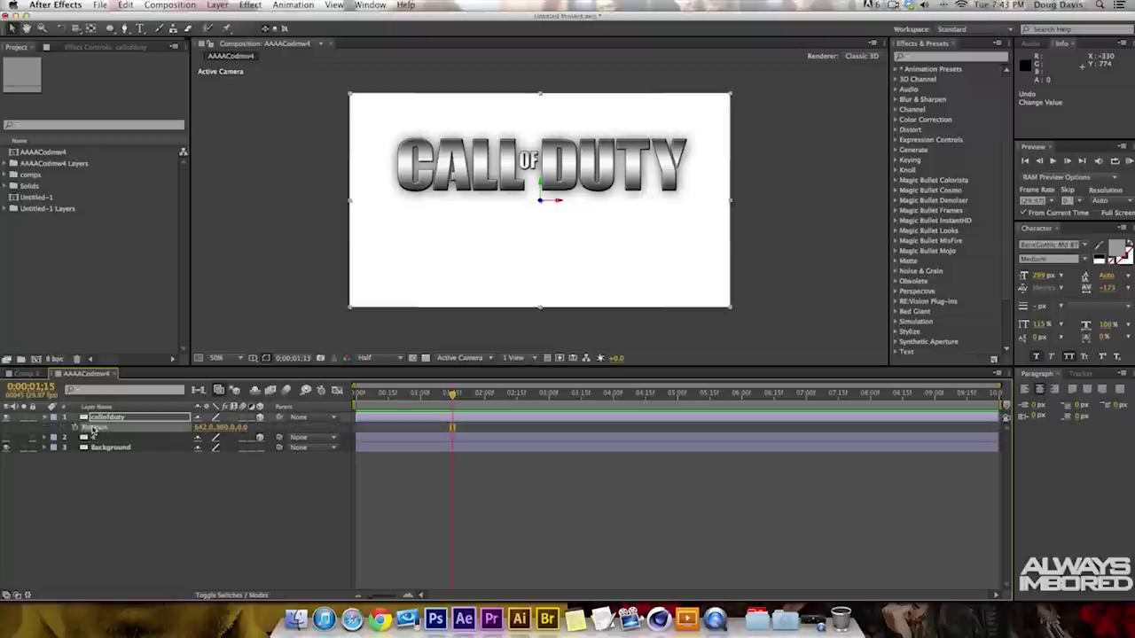
key("p")
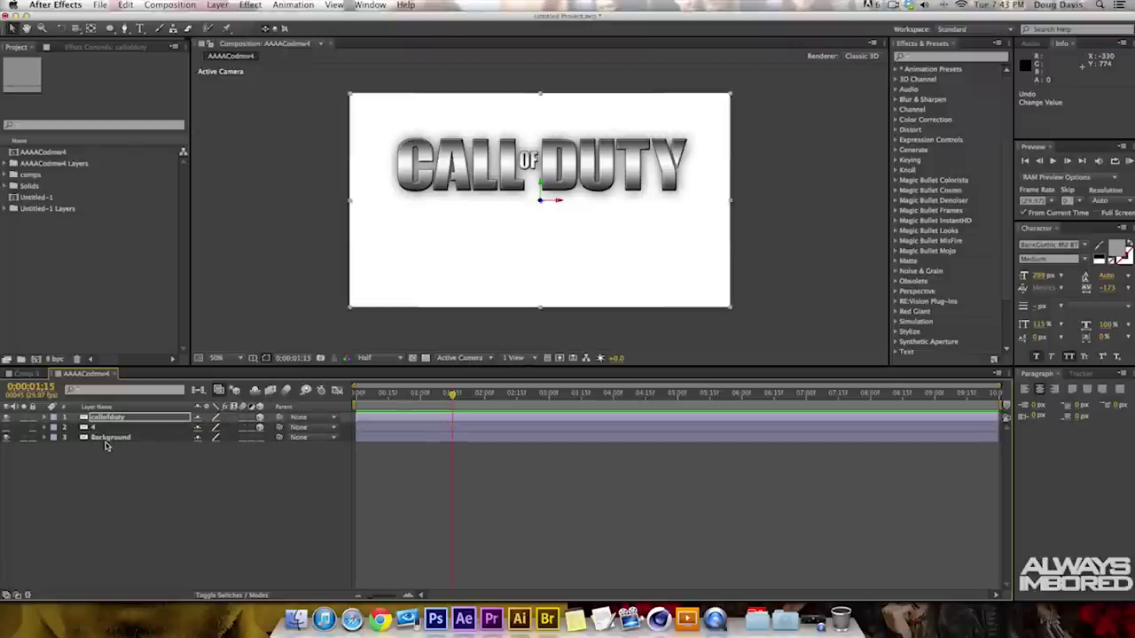
key("p")
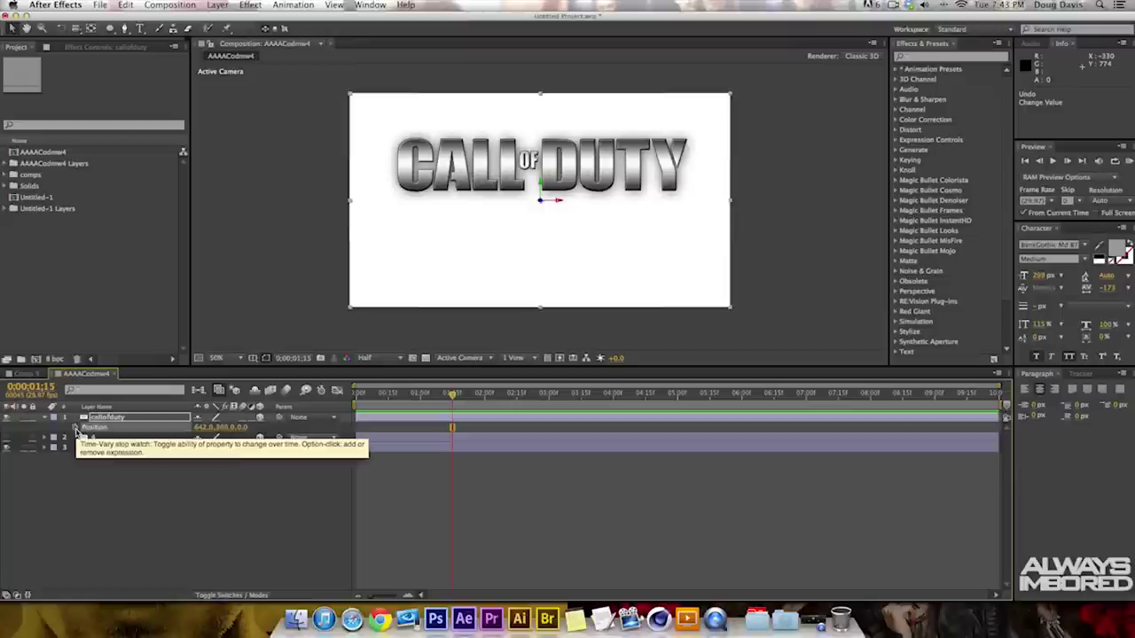
Step: Add a Position keyframe to the callofduty layer at 0;00;01;15 with its Z position at 0
left_click(76, 429)
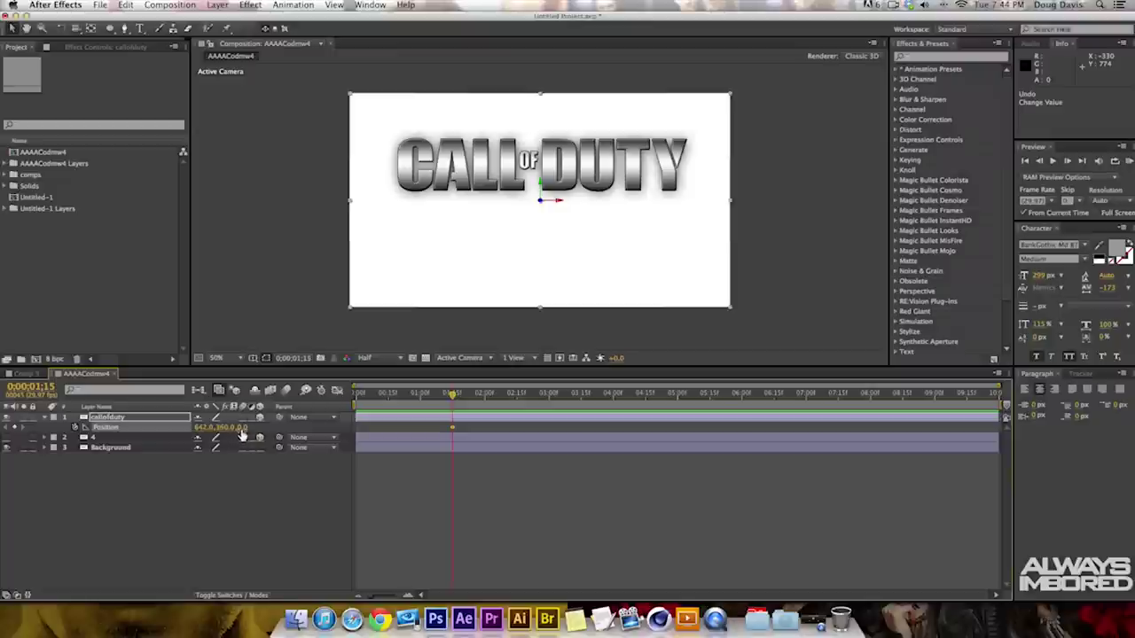
left_click_drag(238, 428, 266, 428)
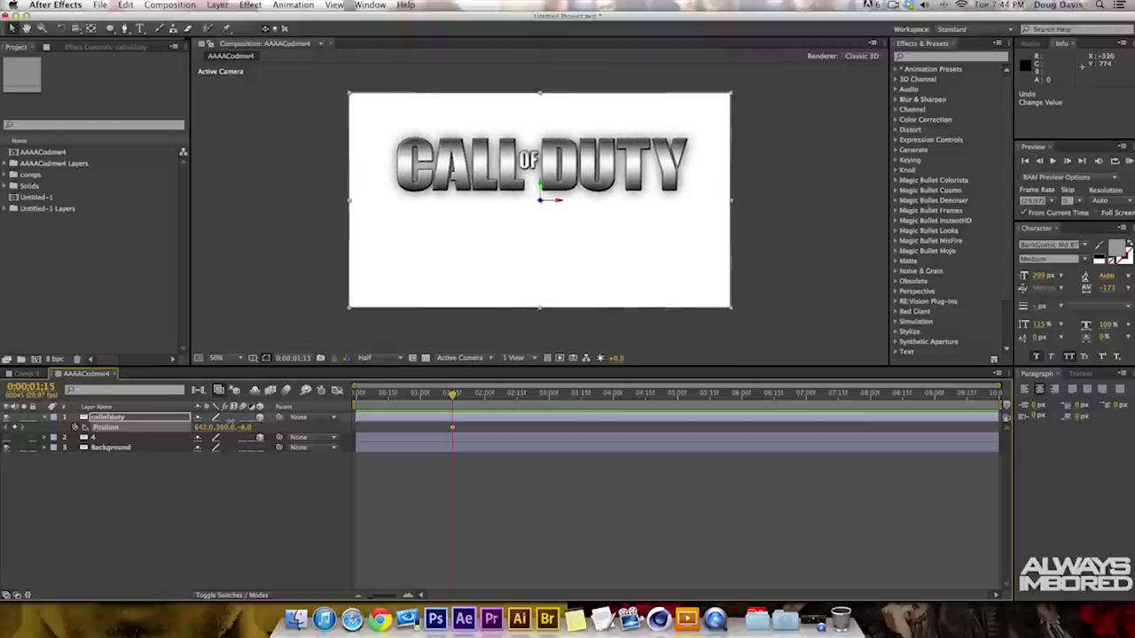
left_click(244, 430)
type("0")
key("Return")
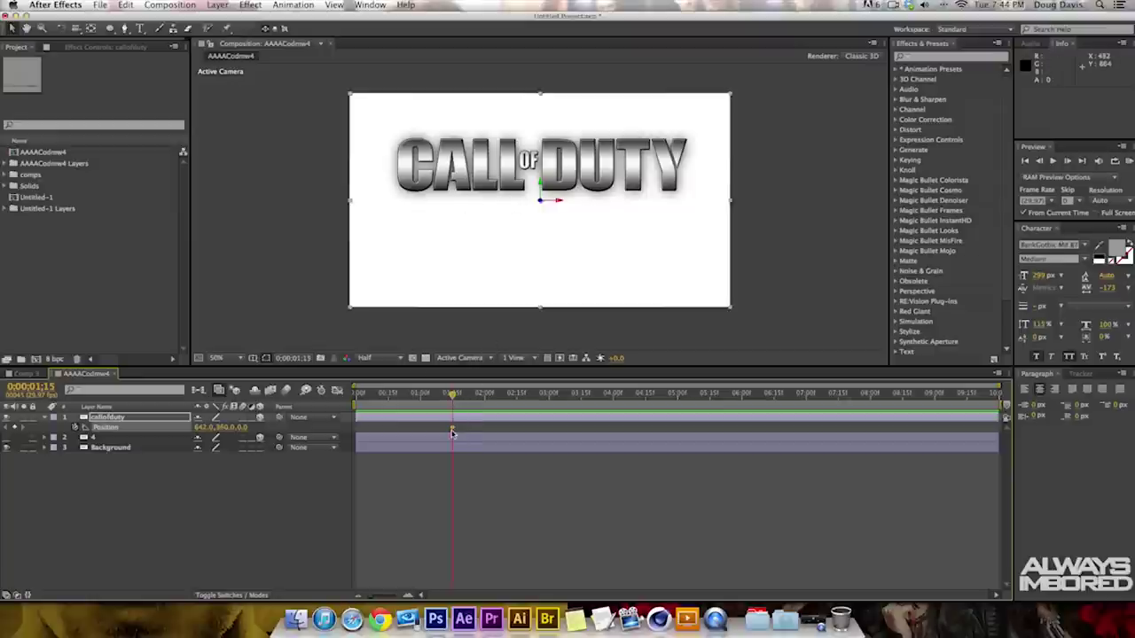
Step: Keyframe the callofduty layer's Position at 0;00;00;05 with Y at 469 and Z at about -1510, then scrub through the move
left_click_drag(451, 397, 367, 399)
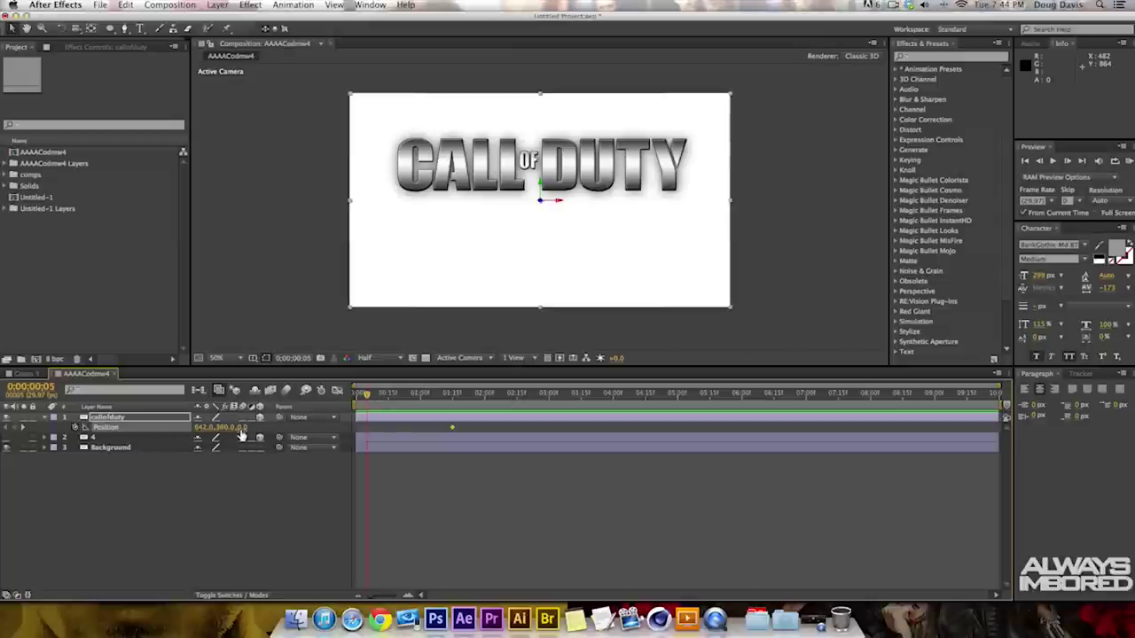
left_click_drag(241, 428, 20, 429)
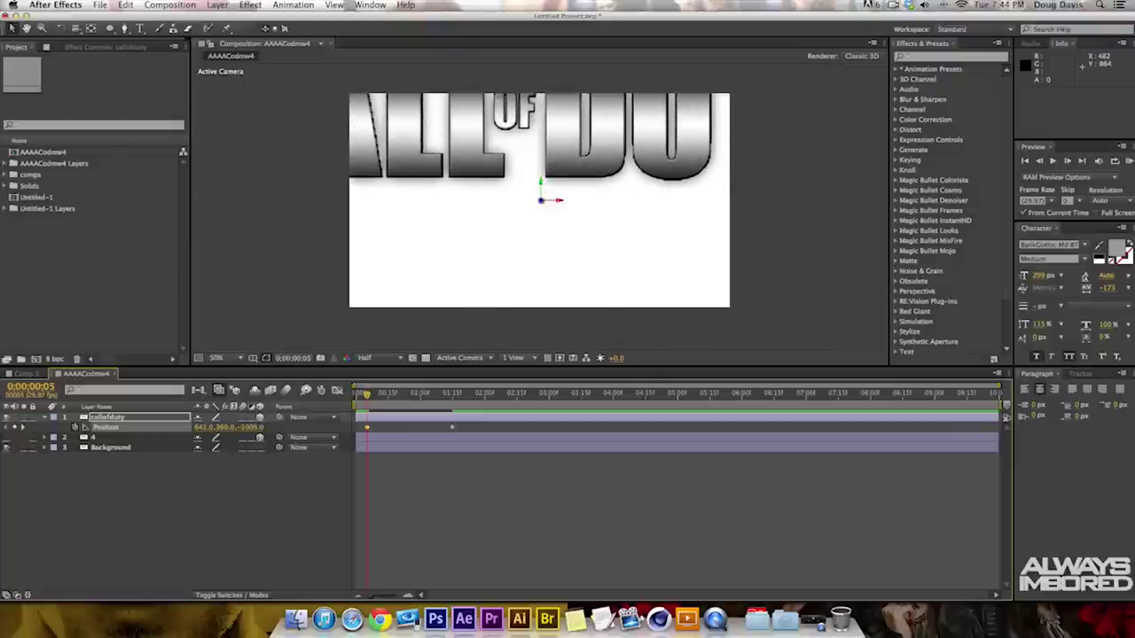
left_click_drag(227, 432, 116, 428)
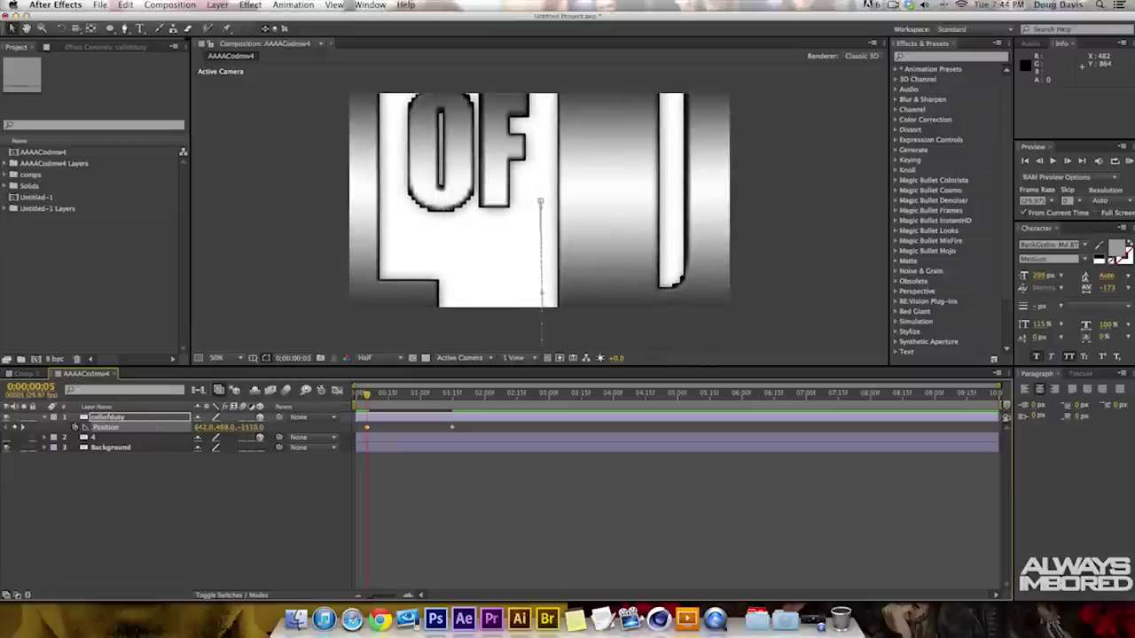
left_click_drag(366, 396, 463, 404)
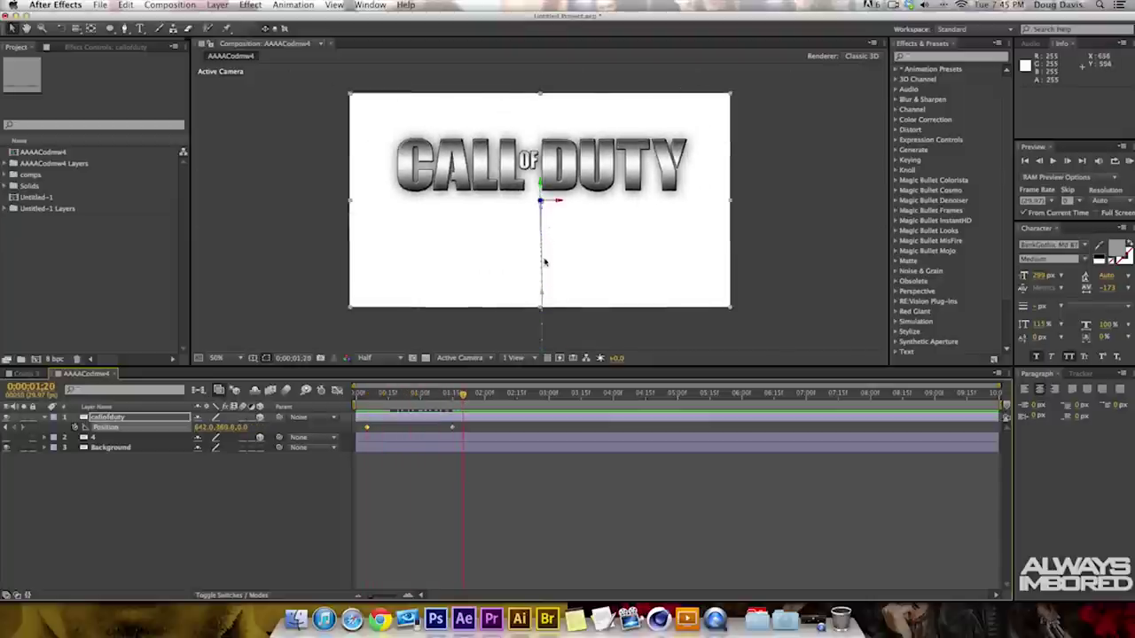
left_click(462, 402)
mouse_move(463, 401)
left_mouse_down()
mouse_move(367, 405)
mouse_move(464, 407)
left_mouse_up()
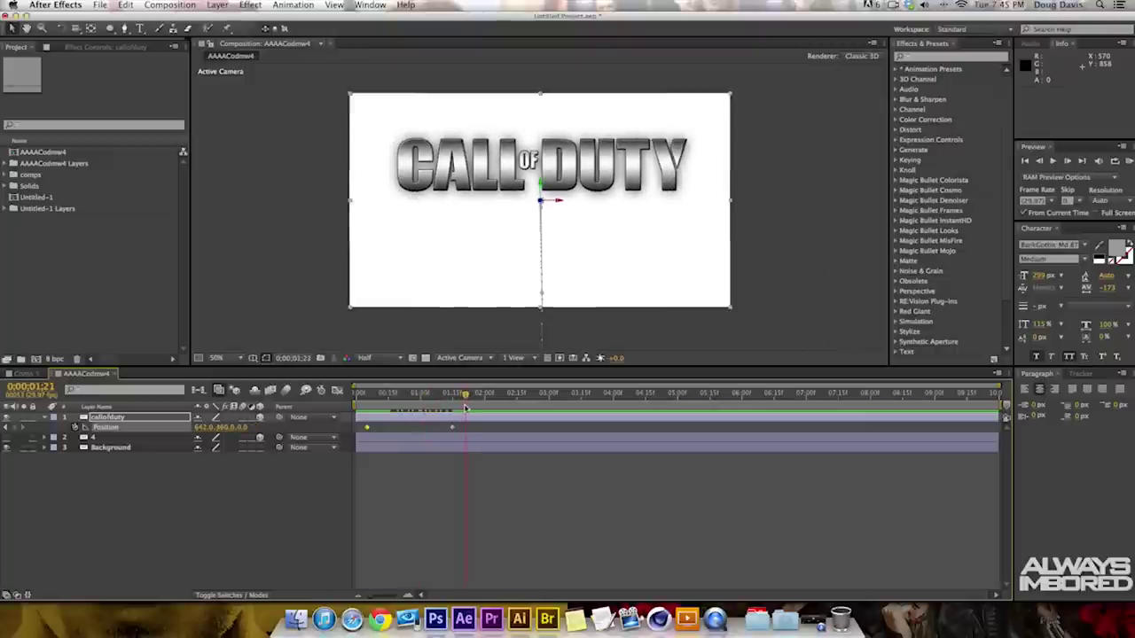
Step: Make layer 4 visible and set the current time to 0;00;01;15
left_click(100, 438)
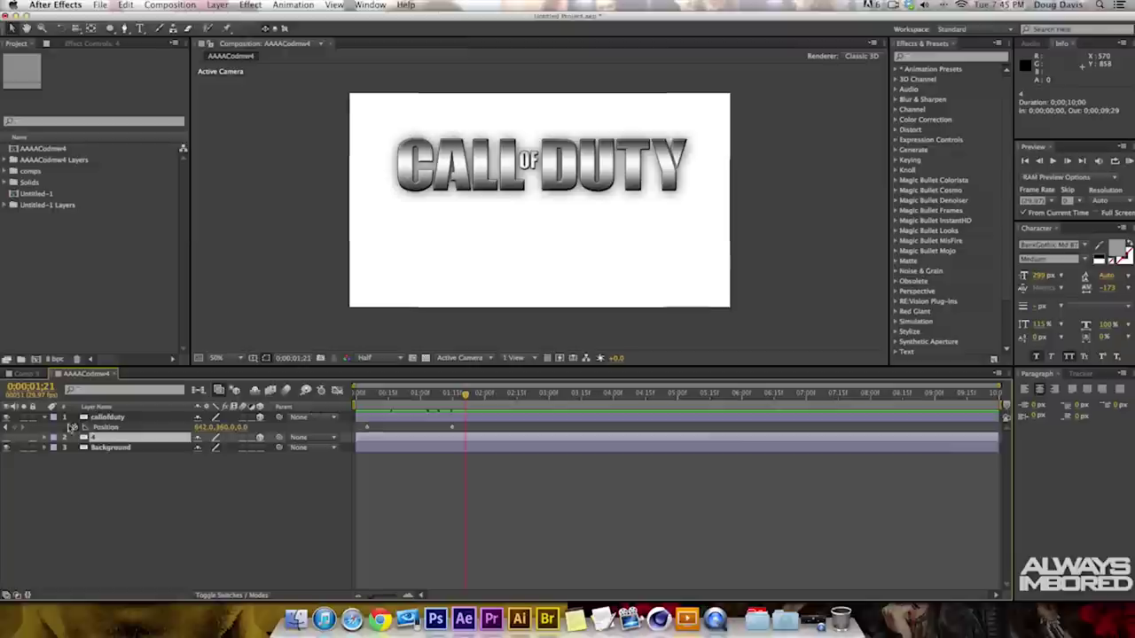
left_click(6, 438)
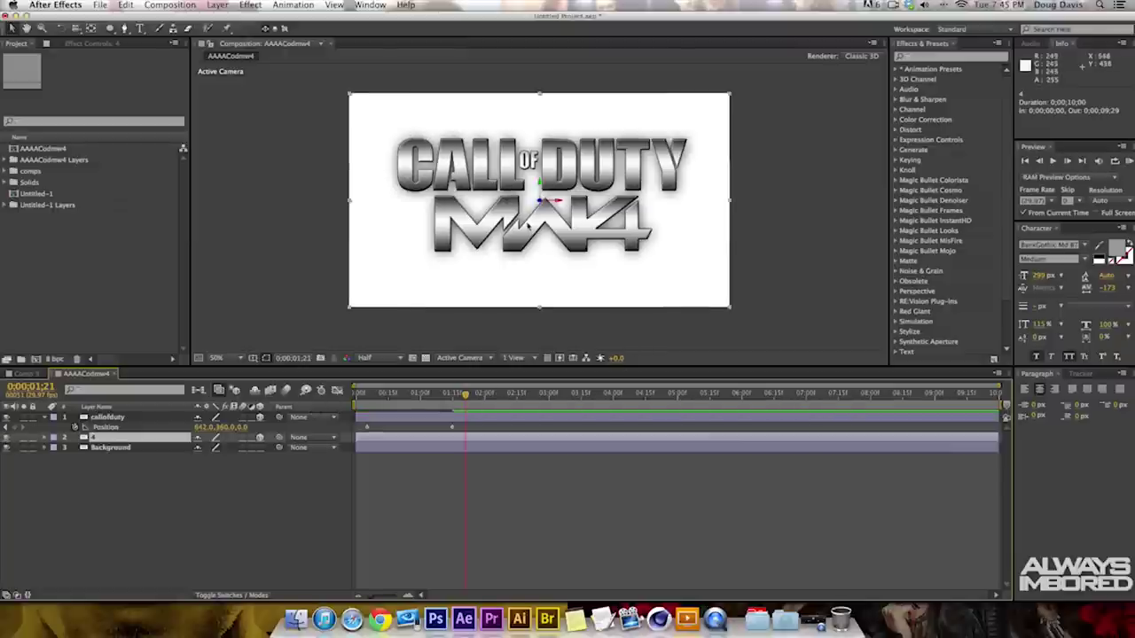
left_click_drag(465, 398, 438, 406)
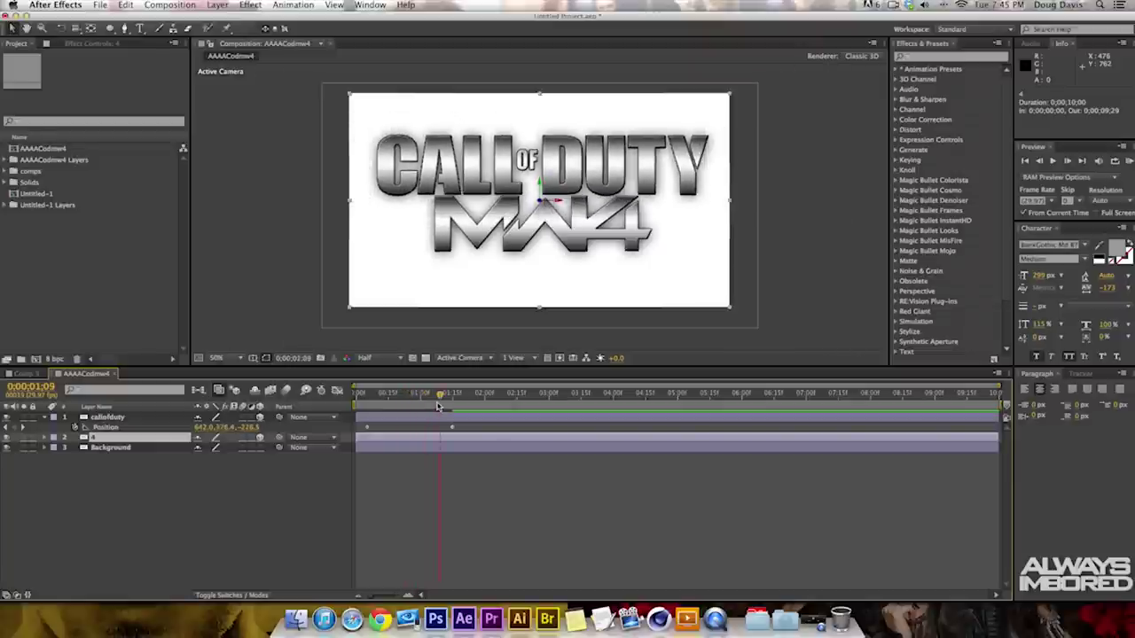
mouse_move(453, 404)
left_mouse_down()
mouse_move(488, 404)
mouse_move(399, 412)
mouse_move(506, 411)
mouse_move(462, 413)
left_mouse_up()
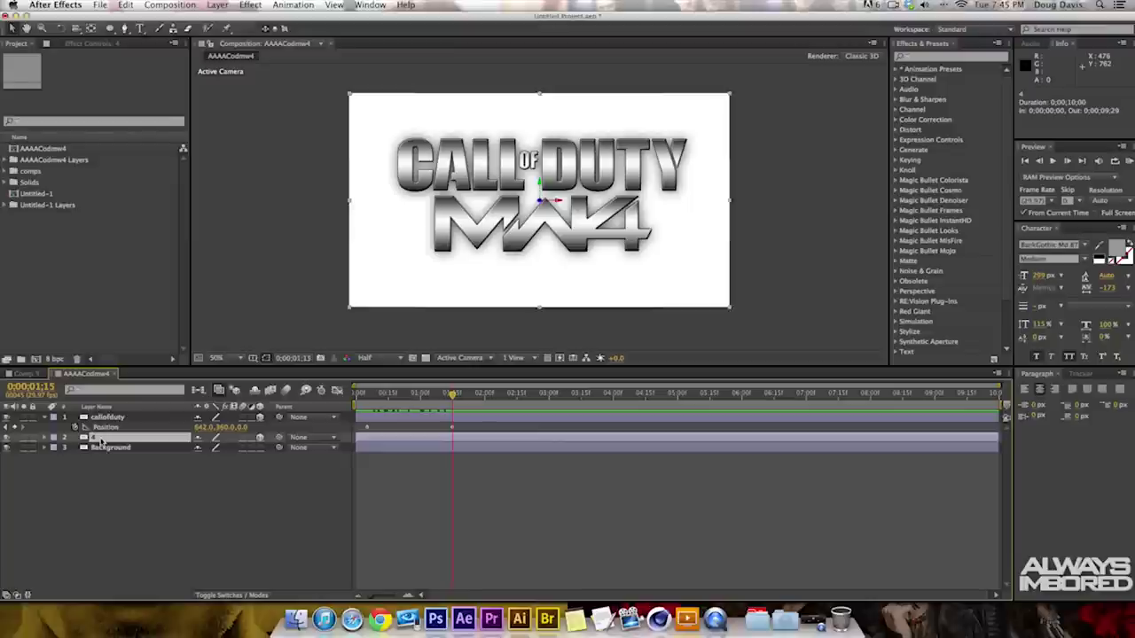
Step: Split layer 4 at 0;00;01;15, hide its earlier segment and scrub through the opening
key("super+shift+d")
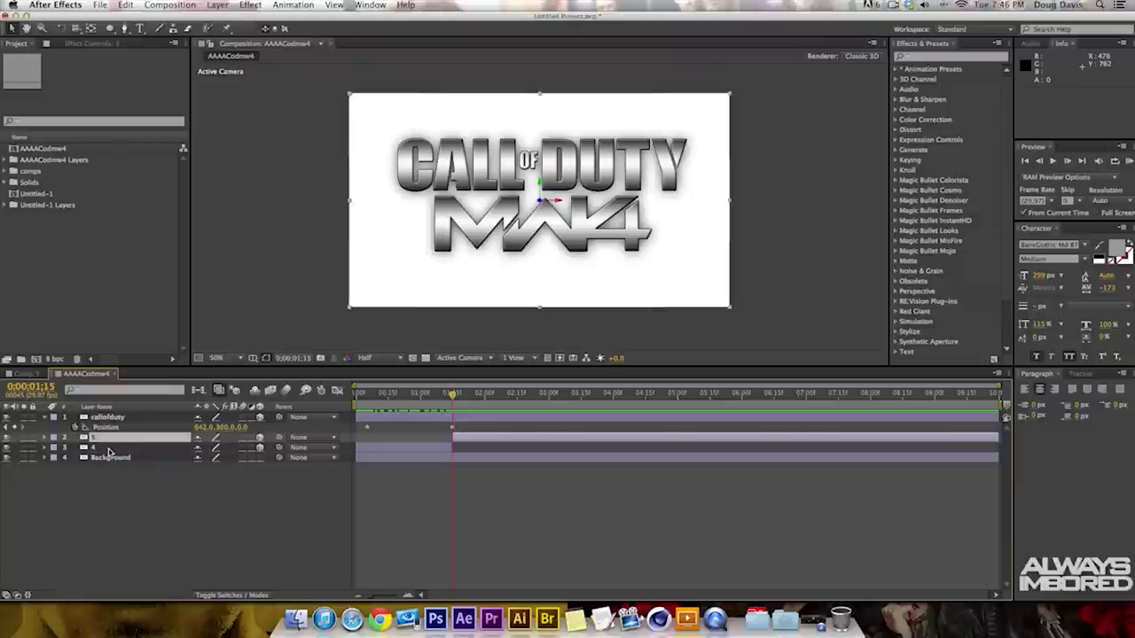
left_click(100, 448)
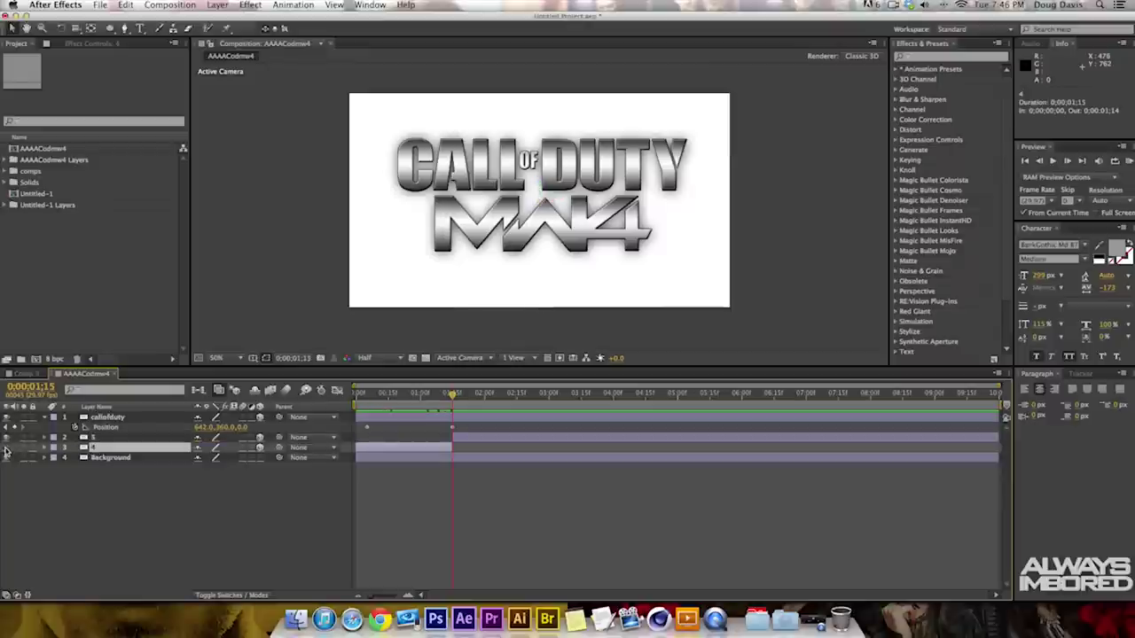
left_click(357, 395)
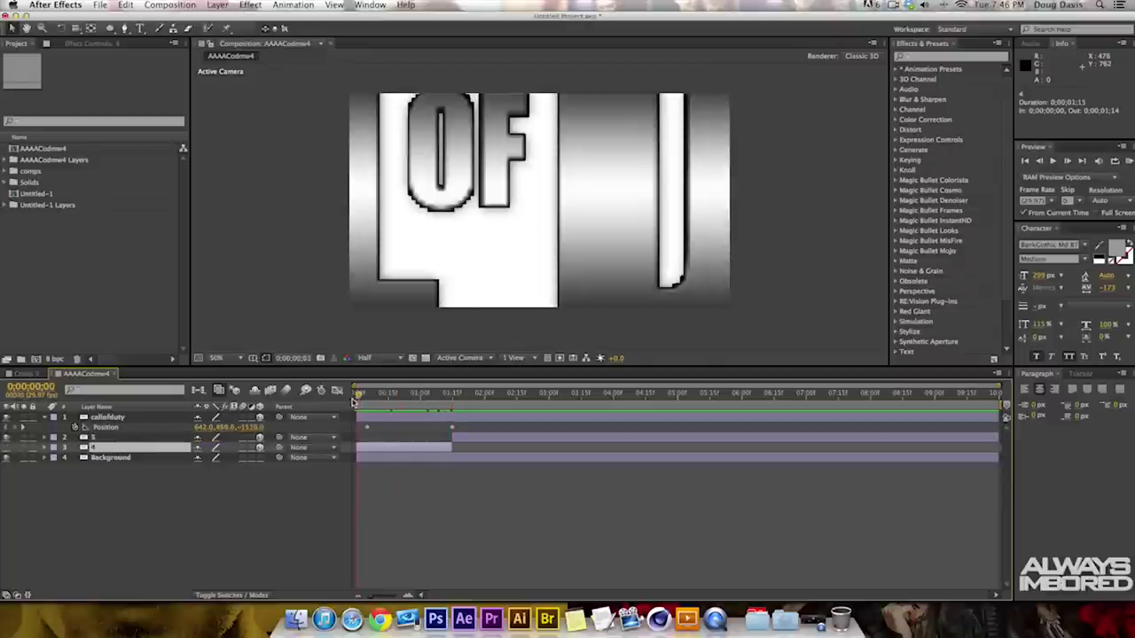
left_click_drag(358, 400, 470, 400)
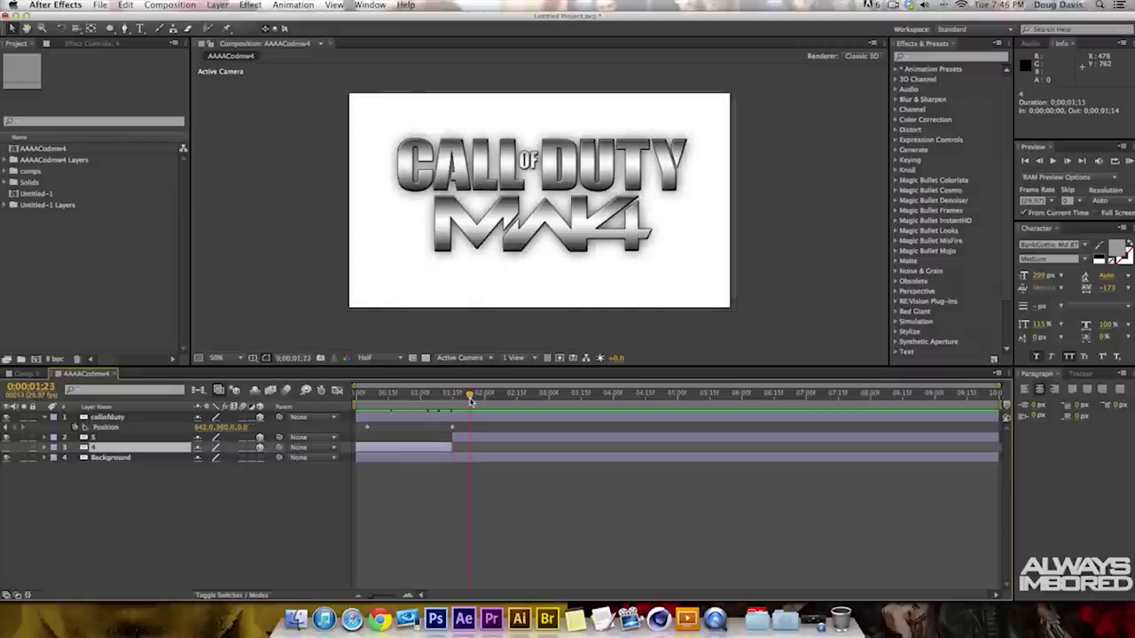
Step: Add a Position keyframe to layer 5 at 0;00;02;12
left_click_drag(471, 400, 504, 399)
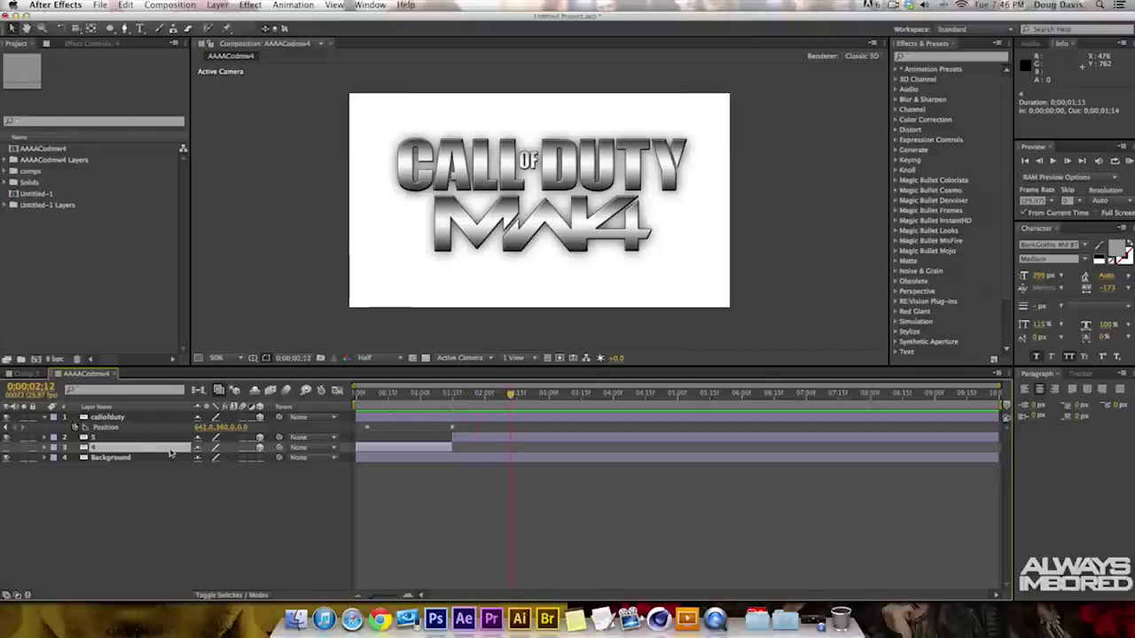
left_click(102, 439)
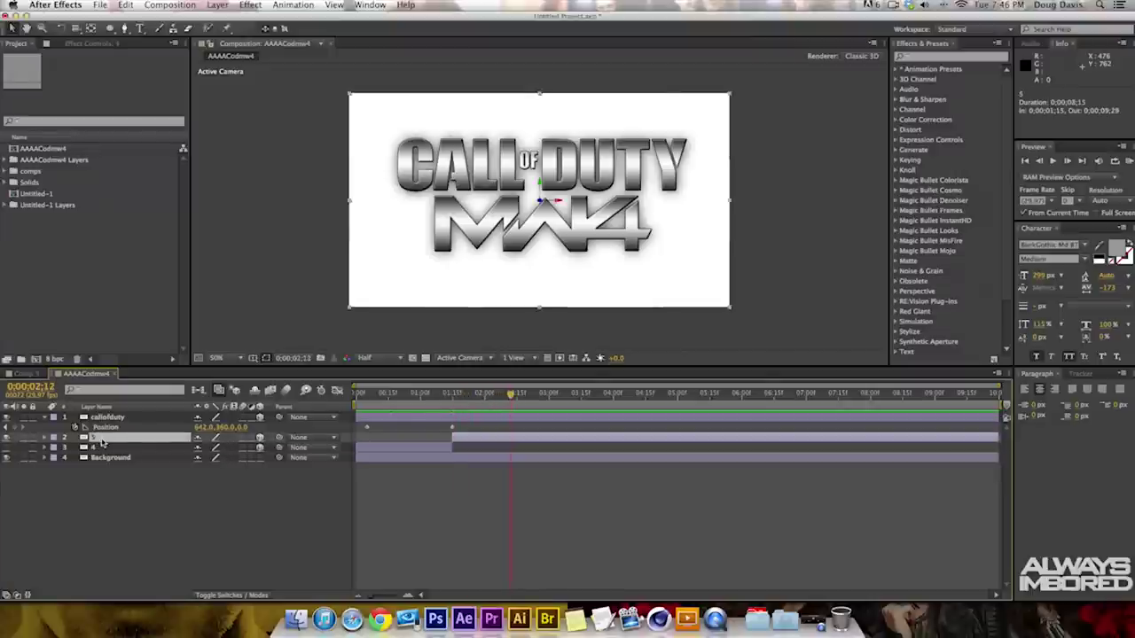
key("p")
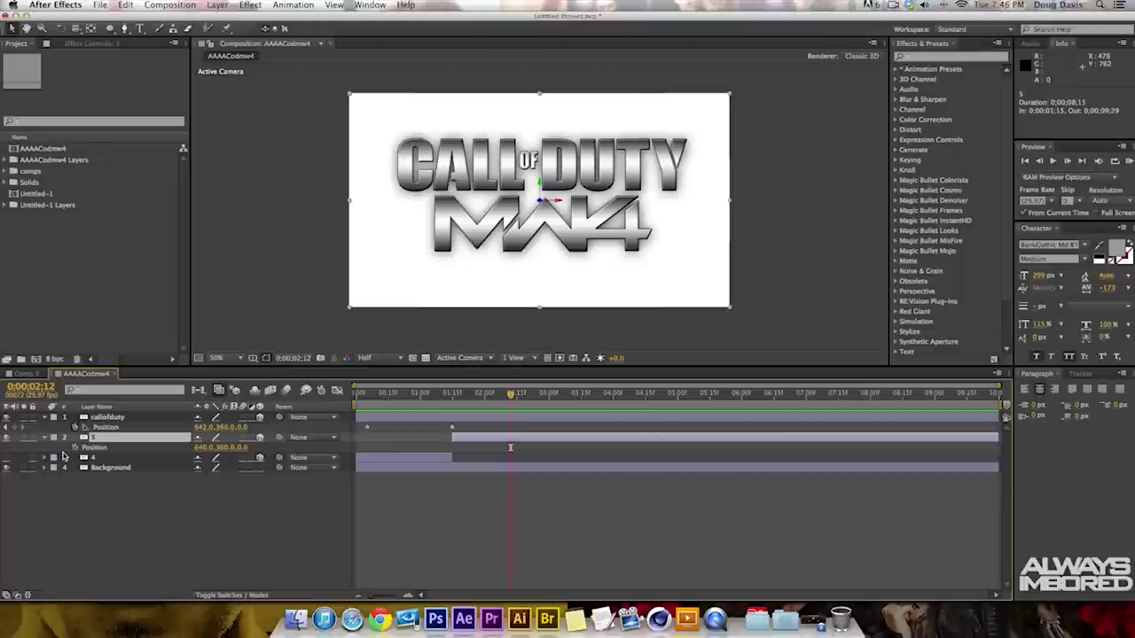
left_click(74, 447)
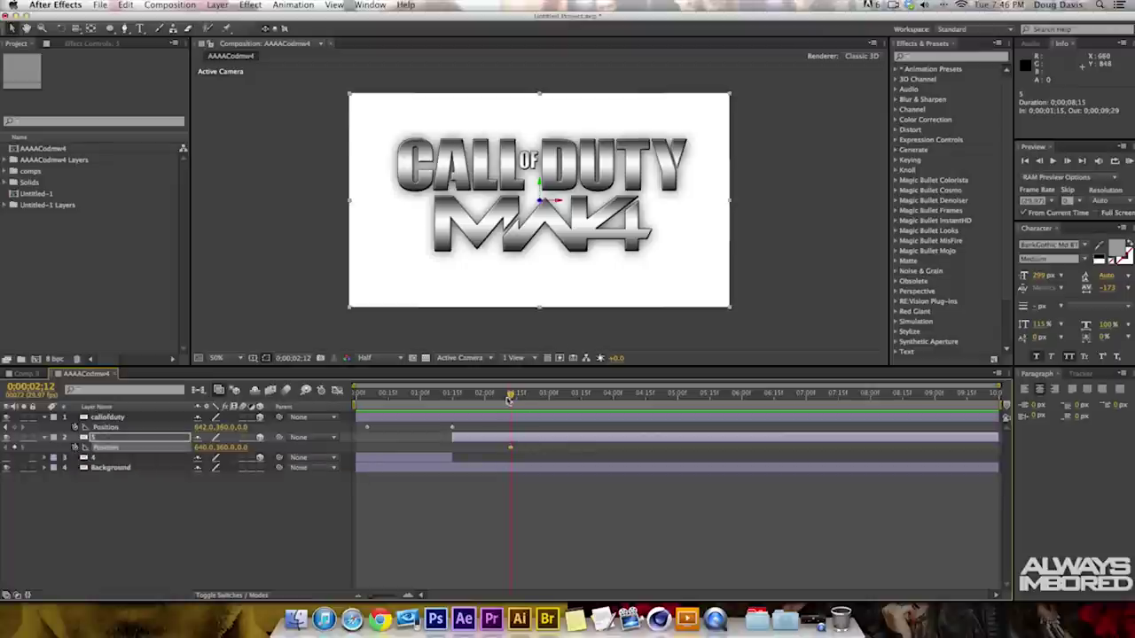
Step: Keyframe layer 5's Position at 0;00;01;16 with Z at -1309 and scrub through the start of its move
left_click_drag(511, 399, 454, 401)
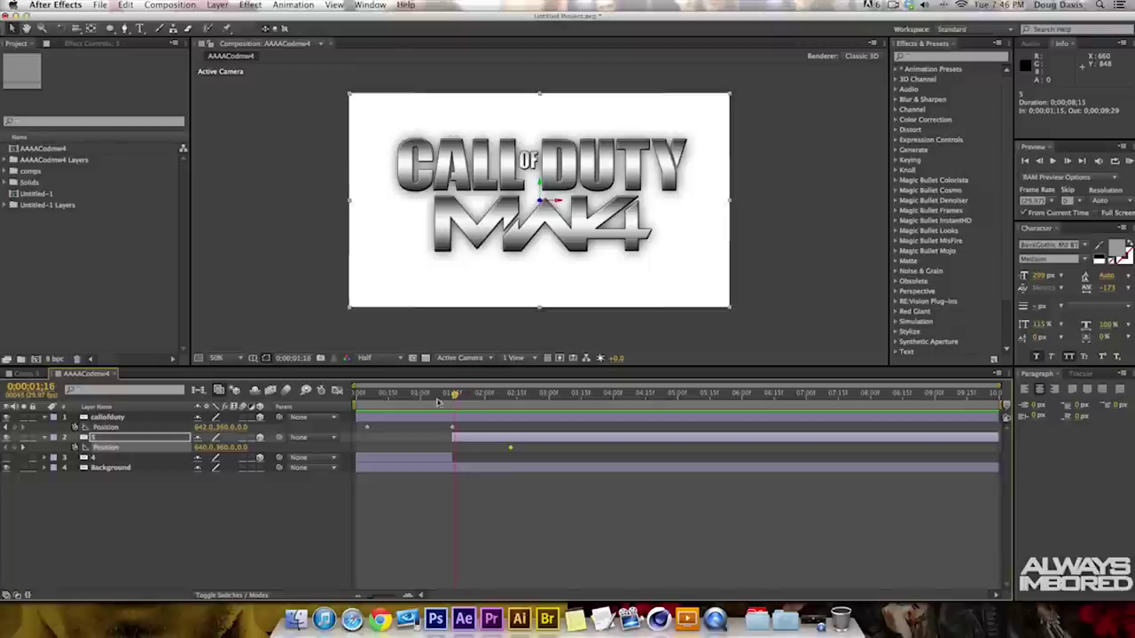
left_click_drag(246, 451, 4, 454)
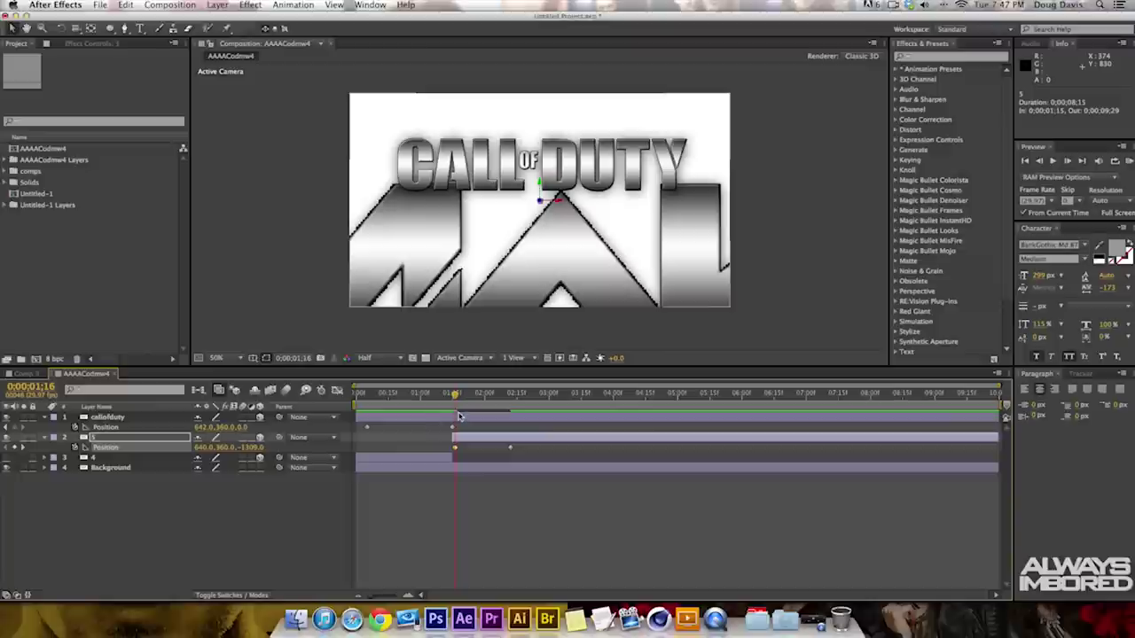
mouse_move(455, 396)
left_mouse_down()
mouse_move(539, 397)
mouse_move(372, 400)
mouse_move(517, 406)
mouse_move(469, 411)
left_mouse_up()
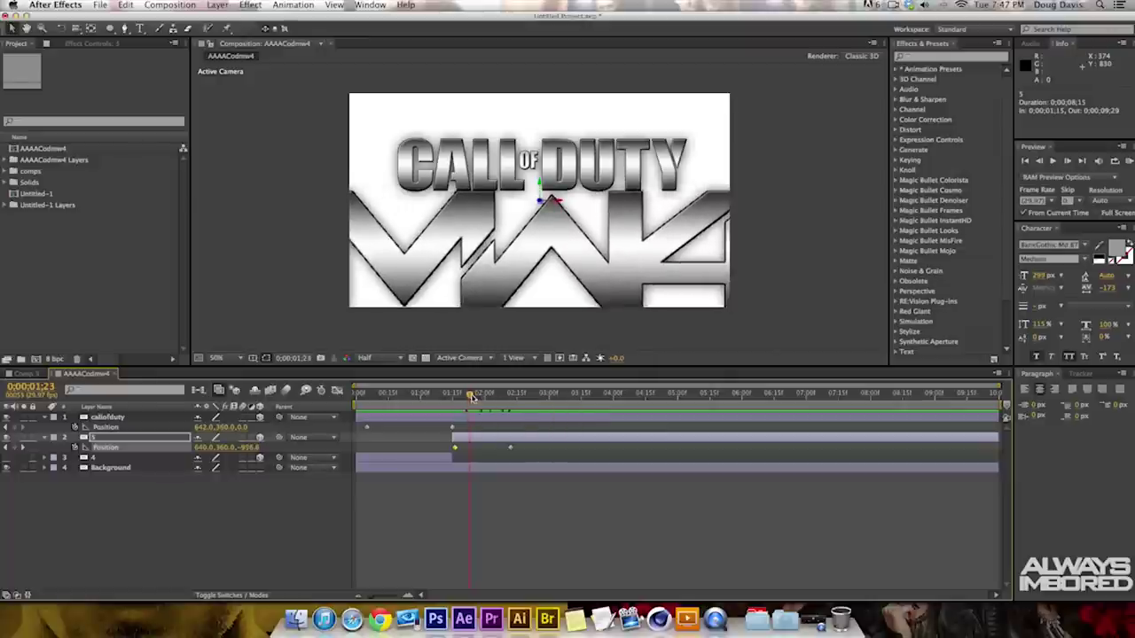
left_click(468, 397)
left_click_drag(467, 398, 464, 399)
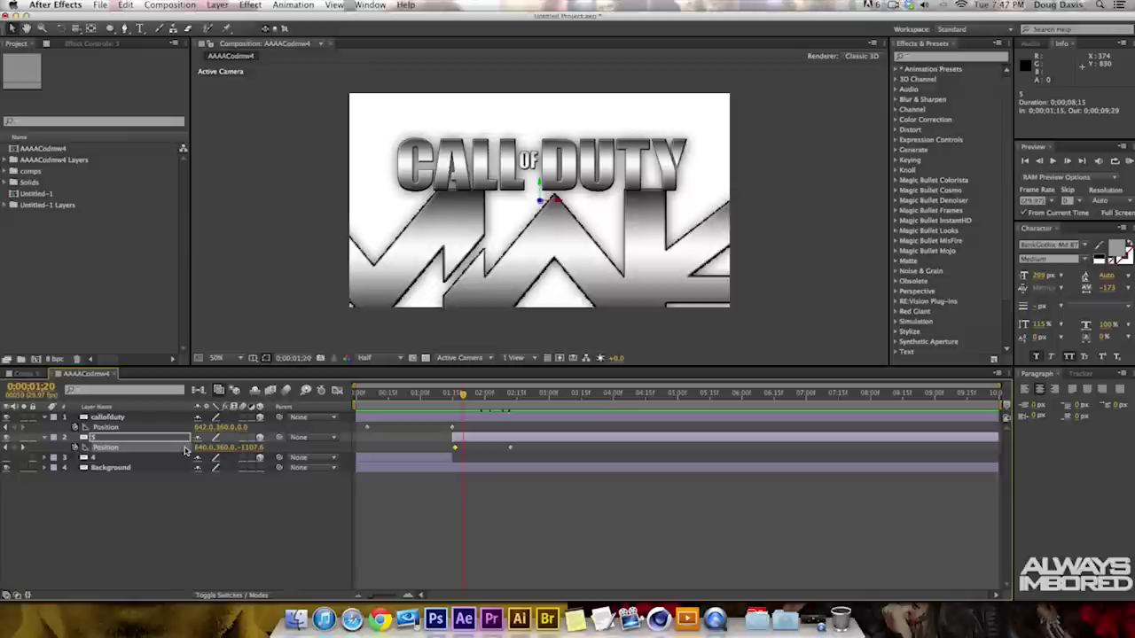
Step: Reveal the rotation properties of layer 5 and try an X Rotation of about 51 degrees
left_click(128, 441)
key("r")
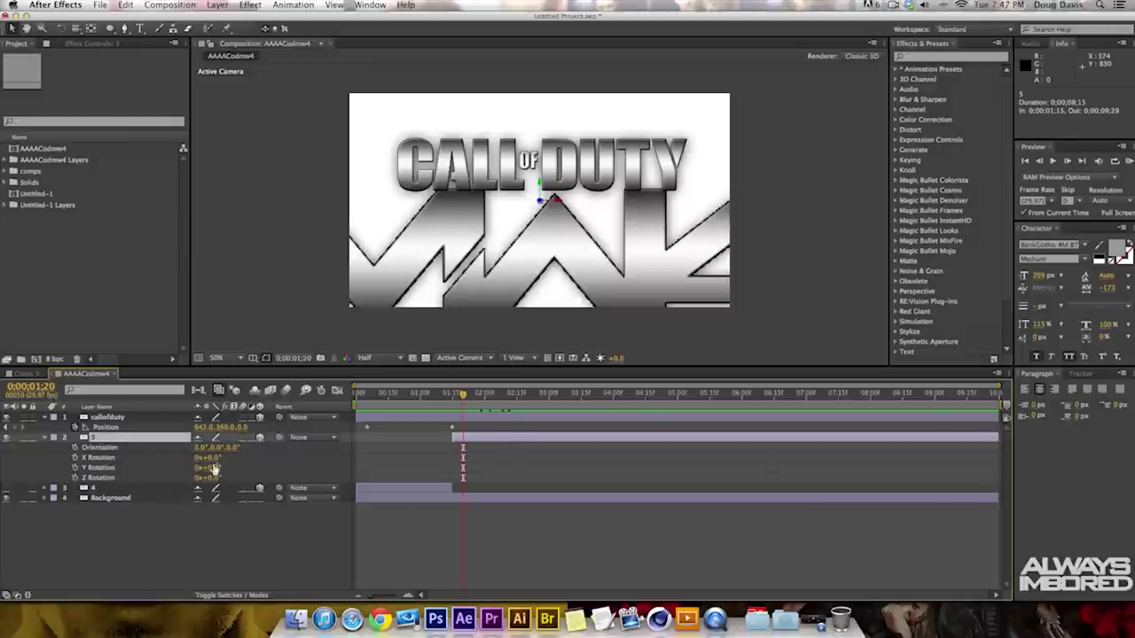
left_click_drag(208, 463, 249, 465)
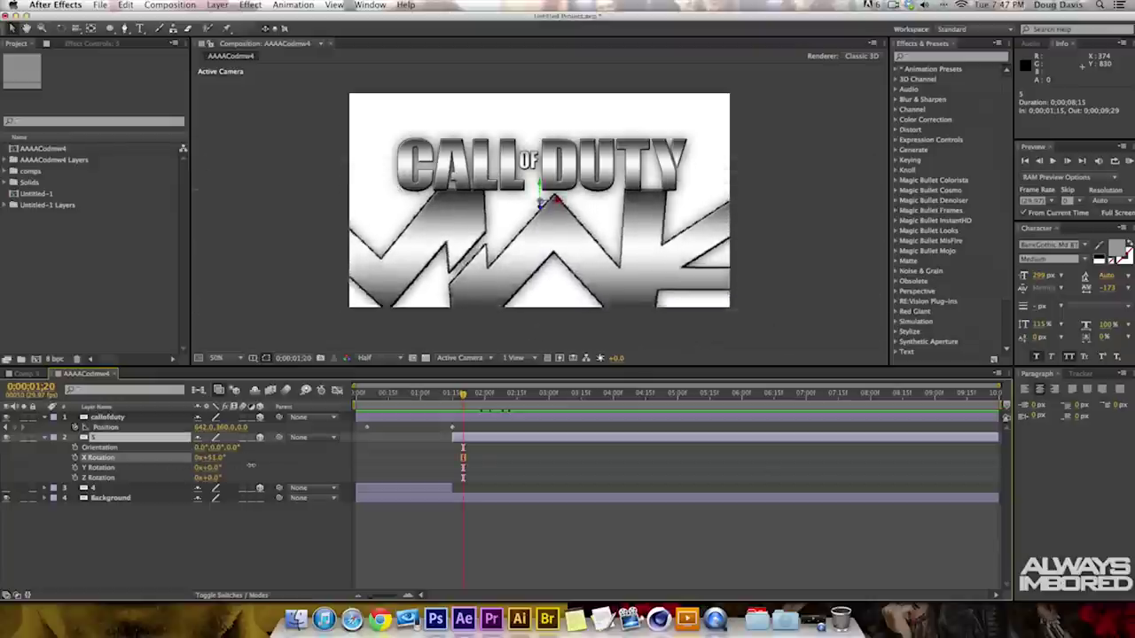
key("super+z")
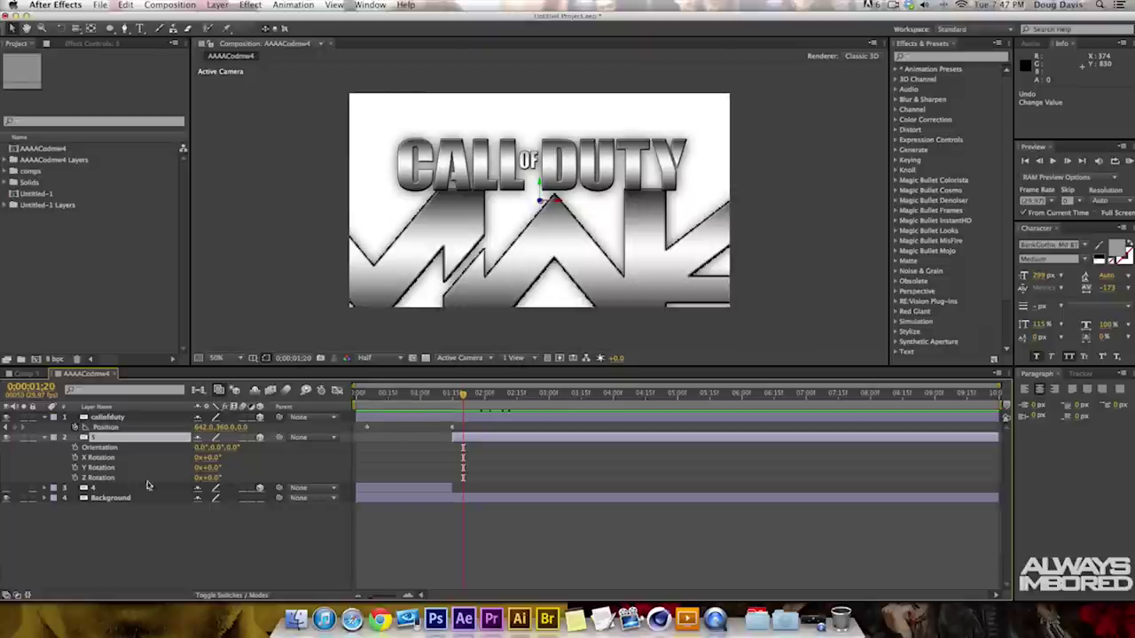
Step: Add a Z Rotation keyframe to layer 5 at 0;00;01;20 and show only the layer's keyframed properties
left_click(76, 479)
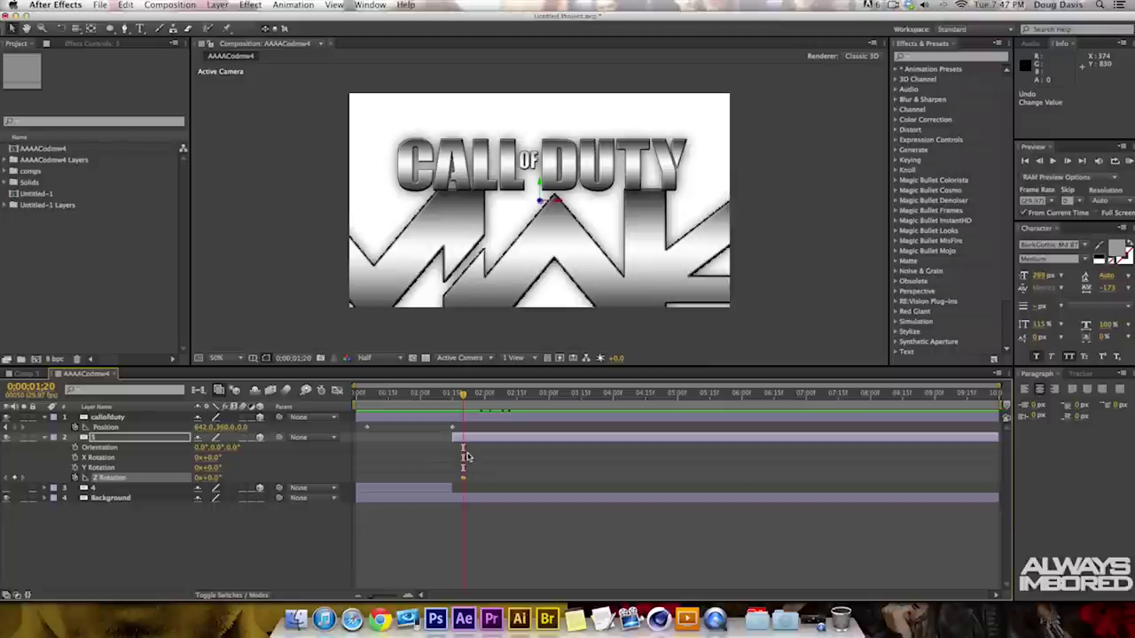
left_click(110, 439)
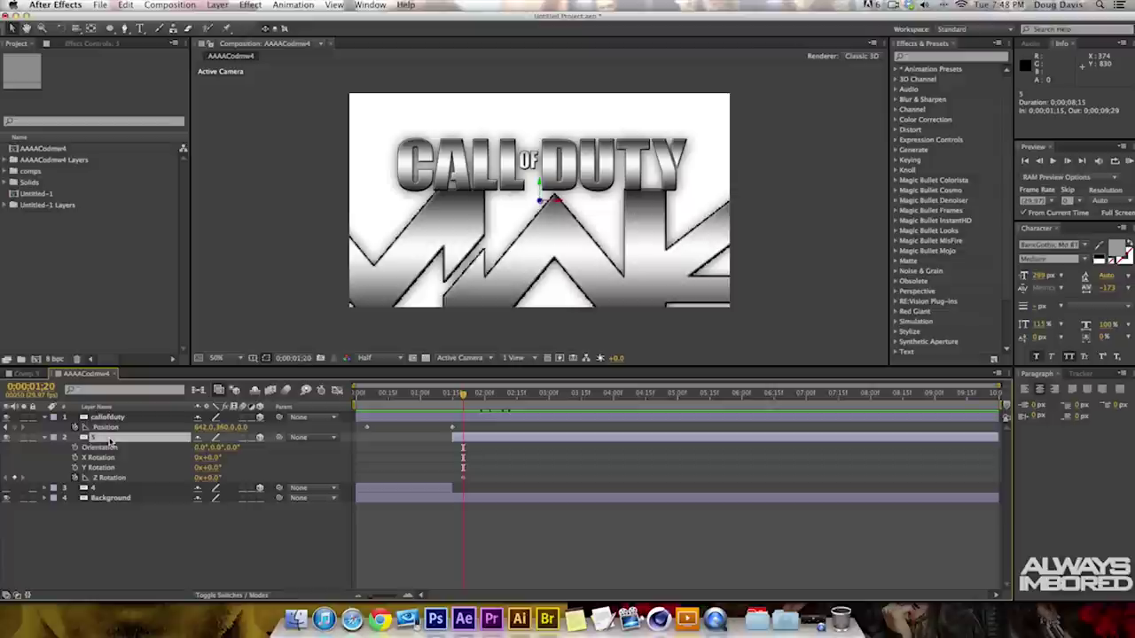
key("u")
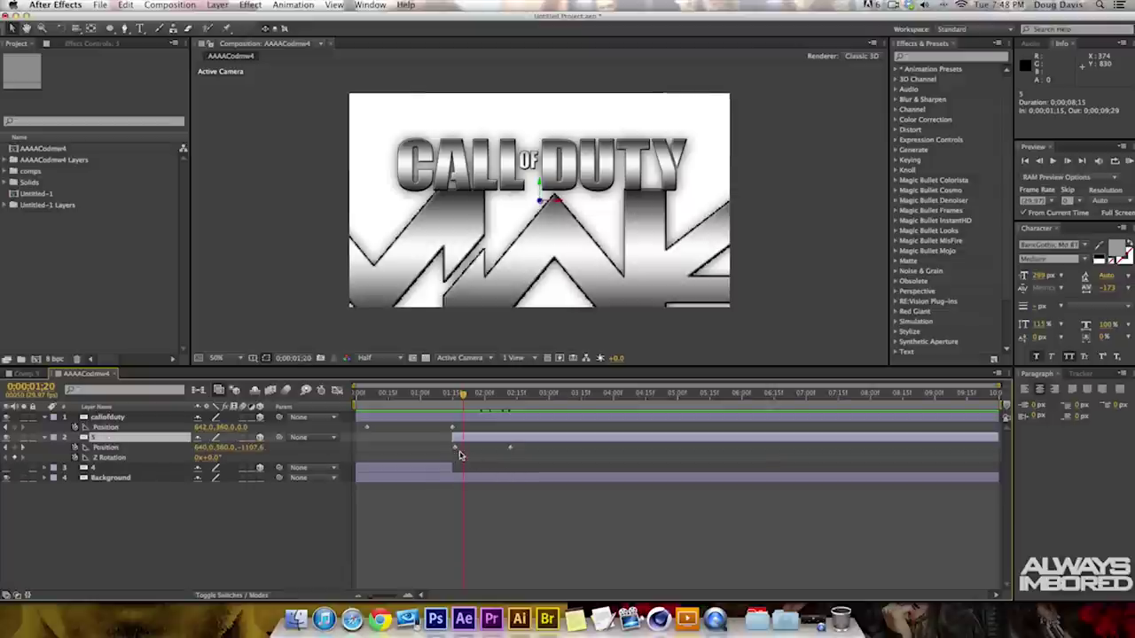
Step: Move layer 5's Z Rotation keyframe to 0;00;02;12, in line with its last Position keyframe
left_click_drag(460, 396, 483, 396)
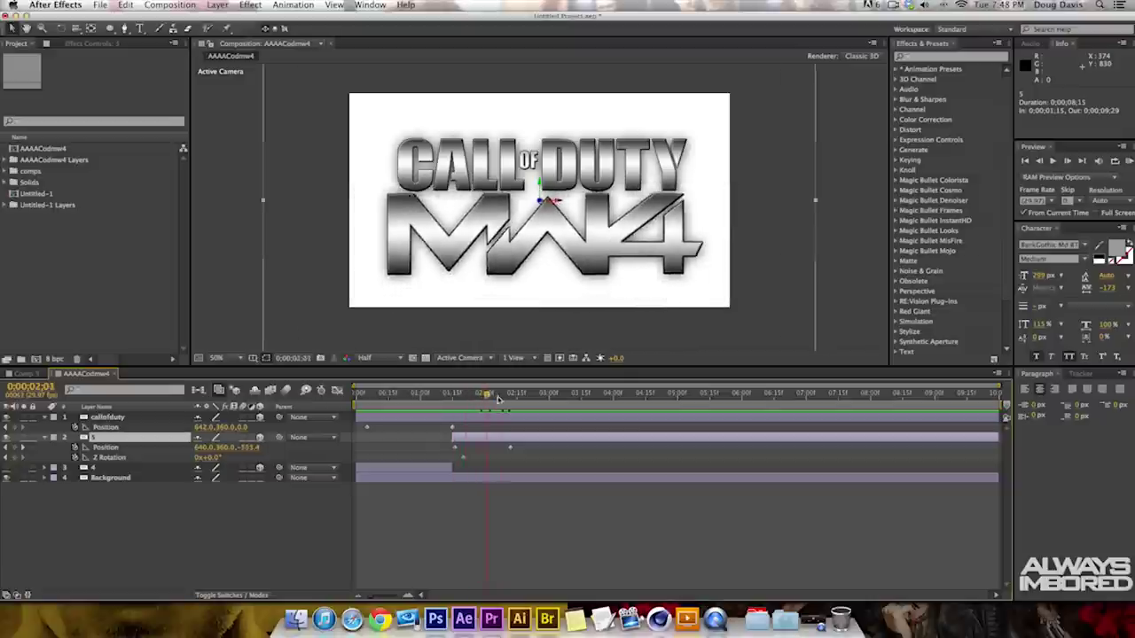
left_click(463, 456)
left_click(479, 397)
left_click_drag(479, 397, 462, 399)
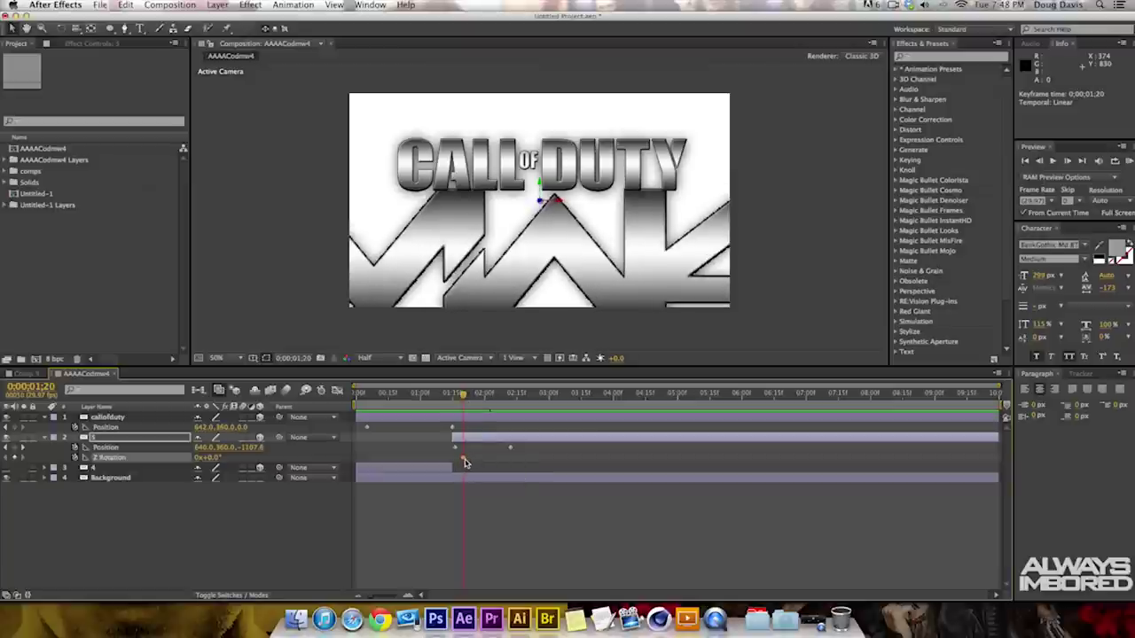
mouse_move(464, 462)
left_mouse_down()
mouse_move(490, 462)
mouse_move(444, 445)
left_mouse_up()
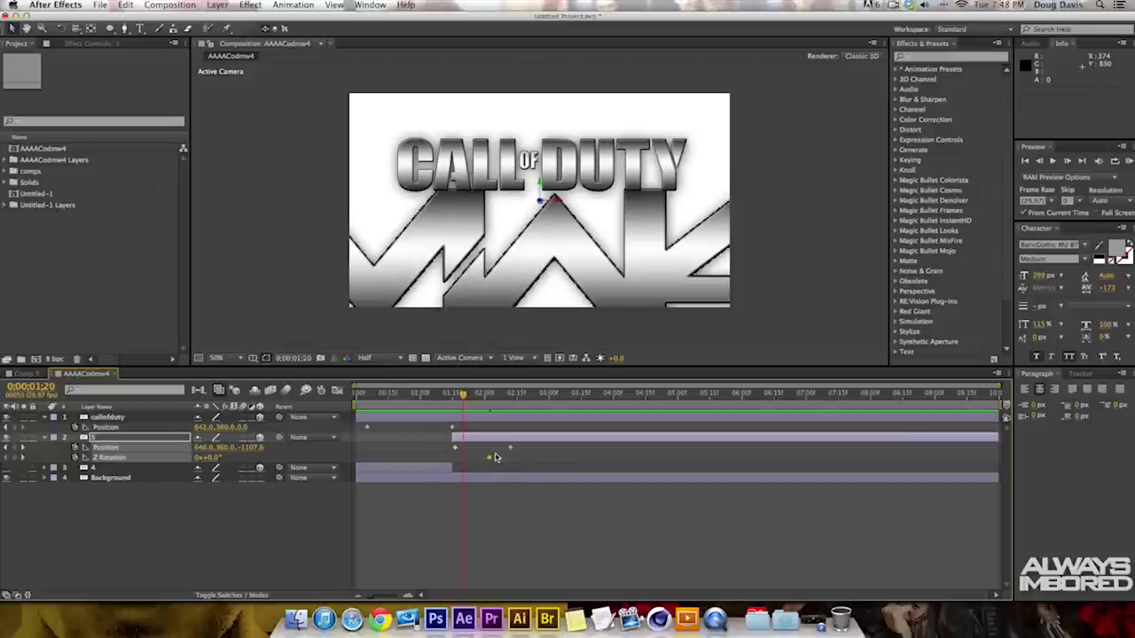
left_click(499, 462)
left_click(489, 460)
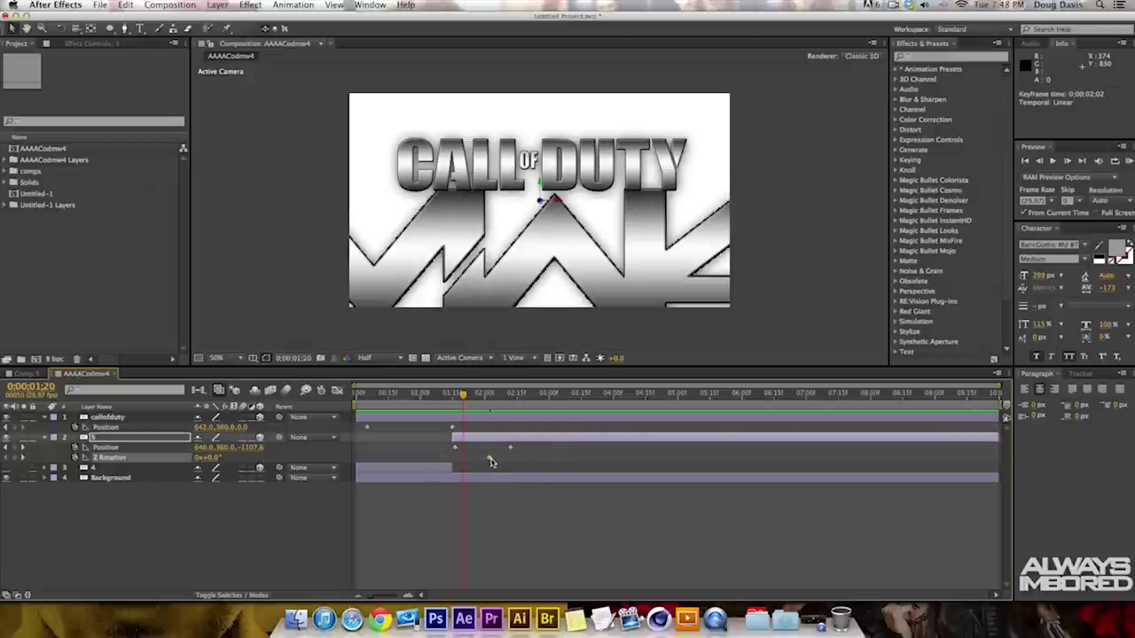
left_click_drag(488, 462, 511, 460)
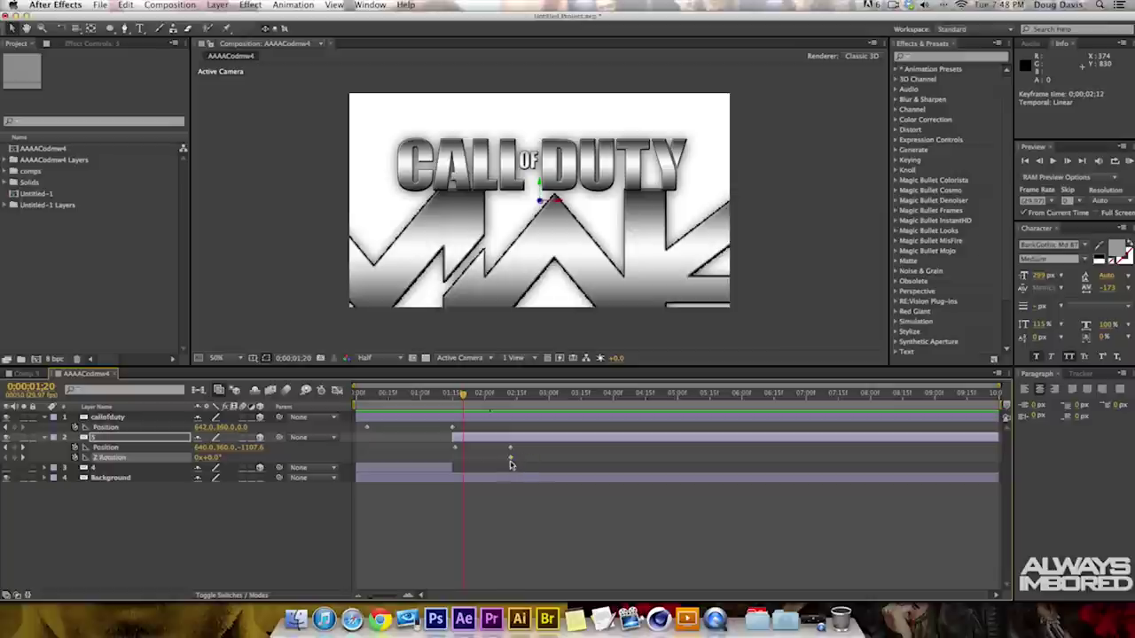
Step: Add a Z Rotation keyframe with a rotated starting angle to layer 5 at 0;00;01;16 and scrub through the spin
mouse_move(461, 399)
left_mouse_down()
mouse_move(450, 399)
mouse_move(493, 402)
mouse_move(454, 406)
left_mouse_up()
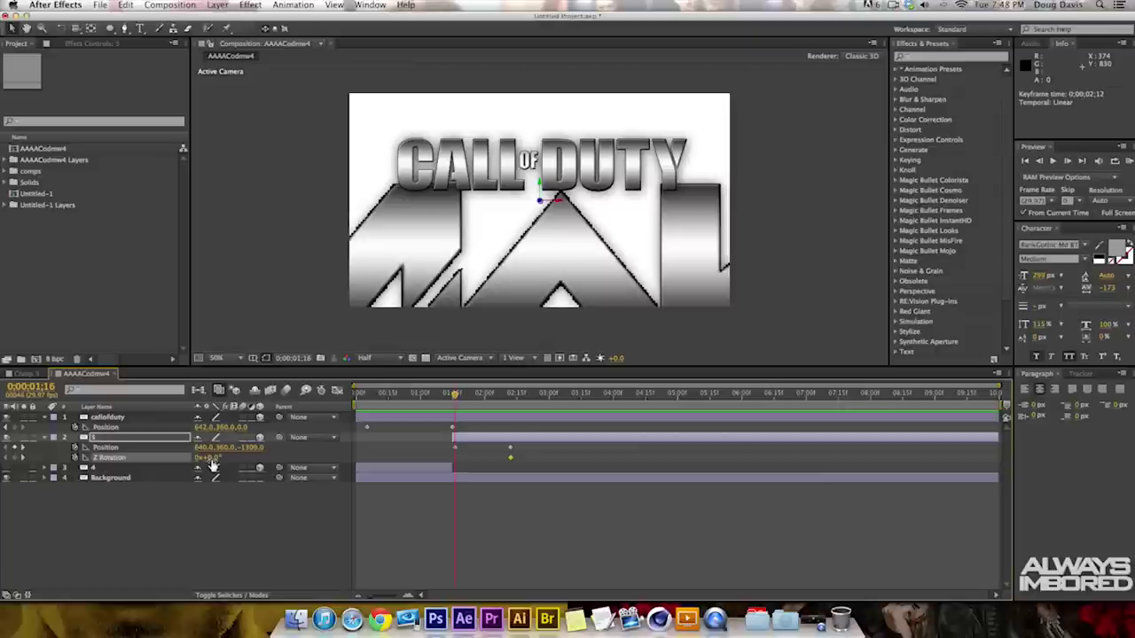
left_click_drag(209, 457, 307, 444)
left_click_drag(454, 397, 510, 407)
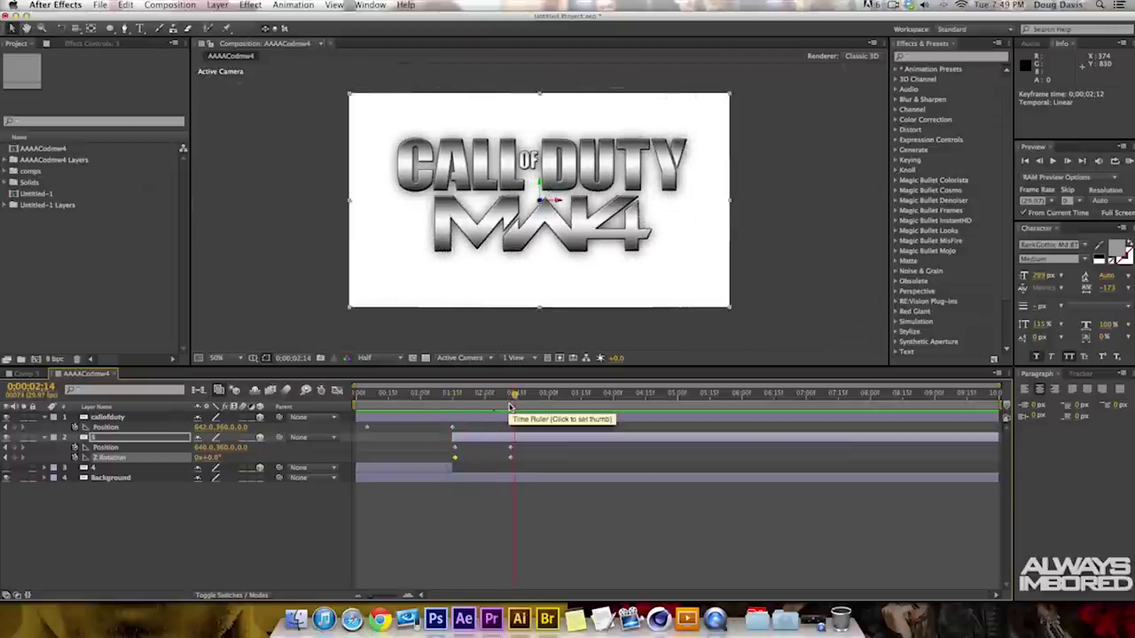
Step: Apply Easy Ease to all Position and Z Rotation keyframes of callofduty and layer 5, and collapse both layers' properties
left_click(519, 456)
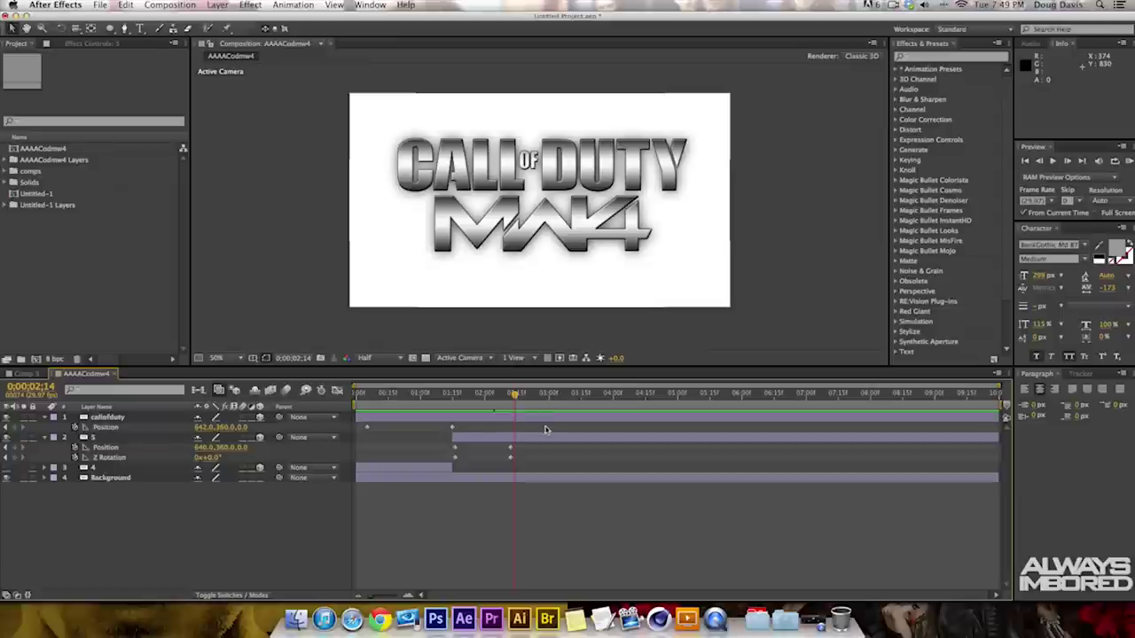
left_click_drag(476, 462, 363, 460)
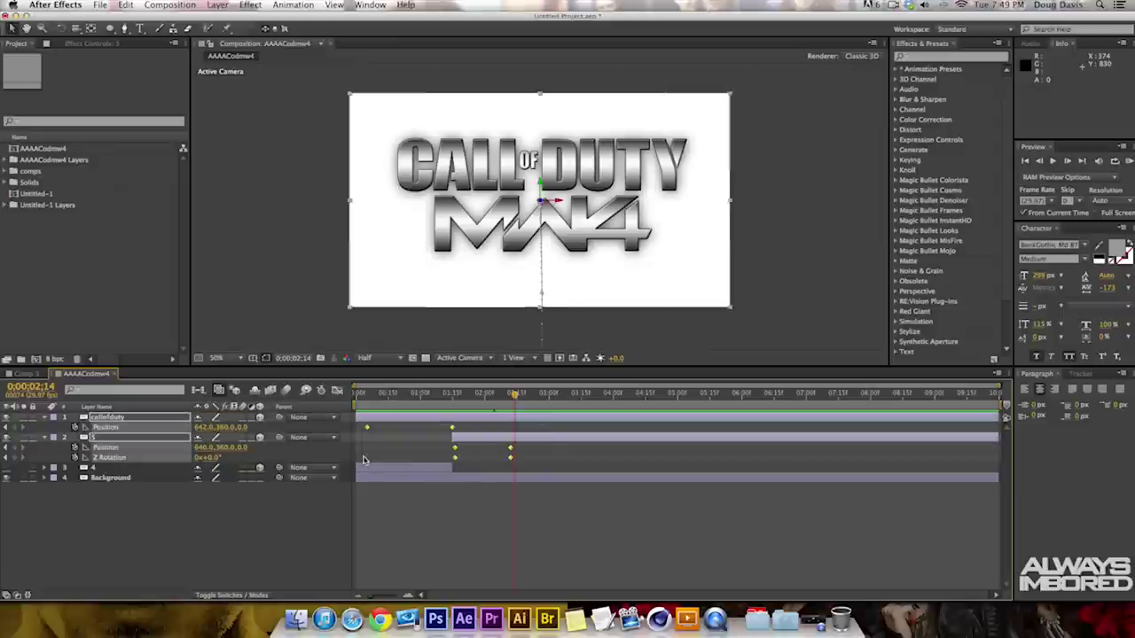
right_click(455, 459)
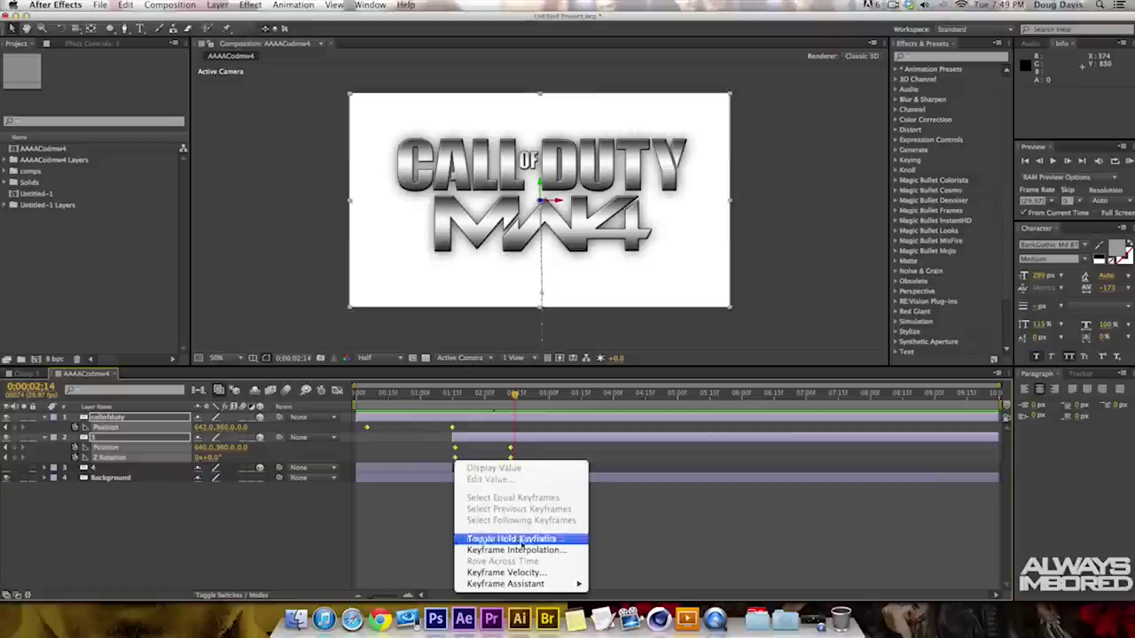
mouse_move(545, 585)
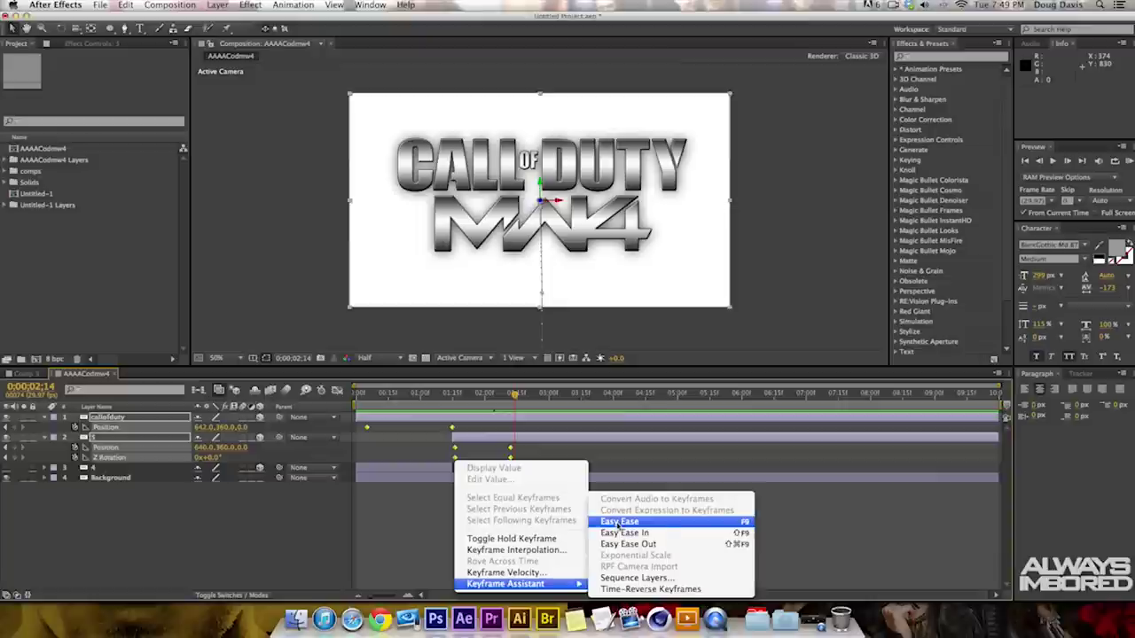
left_click(643, 522)
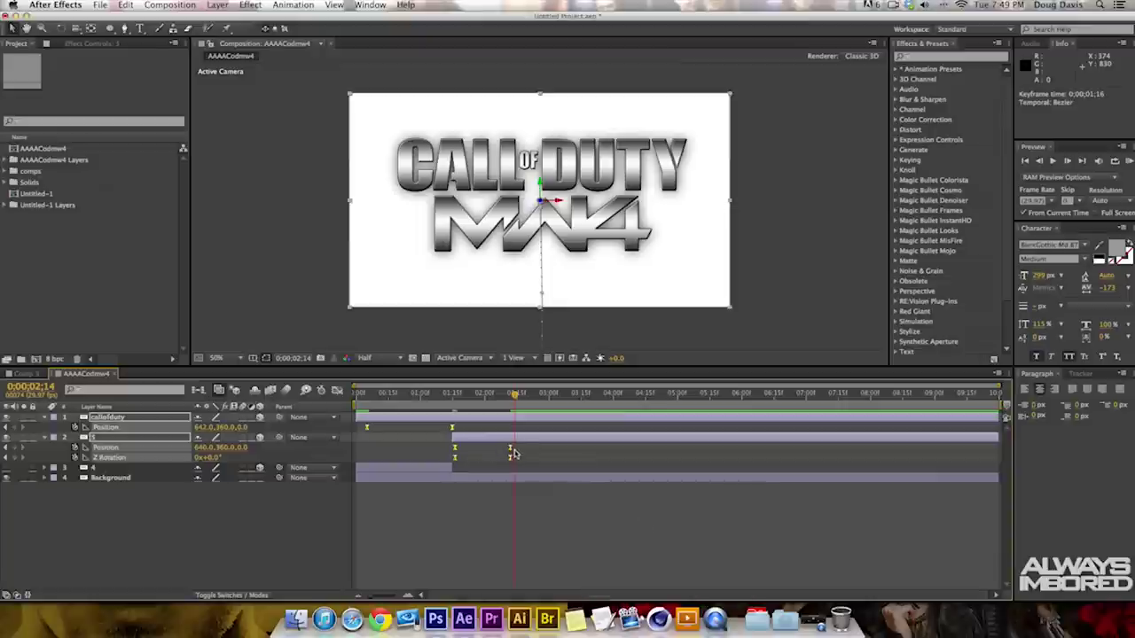
mouse_move(515, 406)
left_mouse_down()
mouse_move(445, 407)
mouse_move(522, 407)
left_mouse_up()
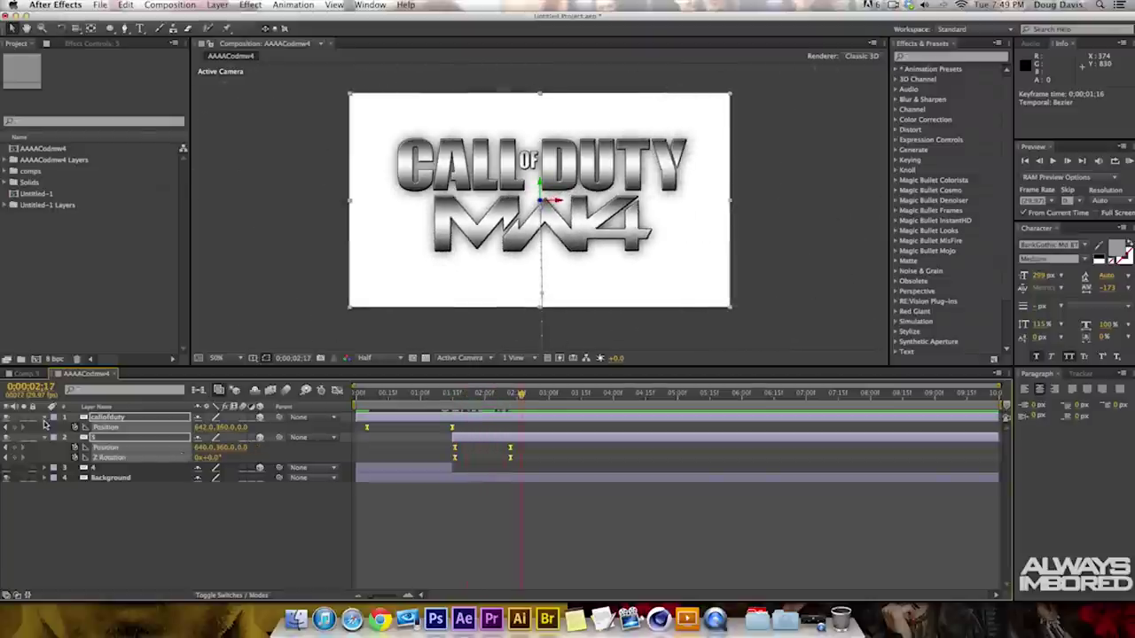
key("u")
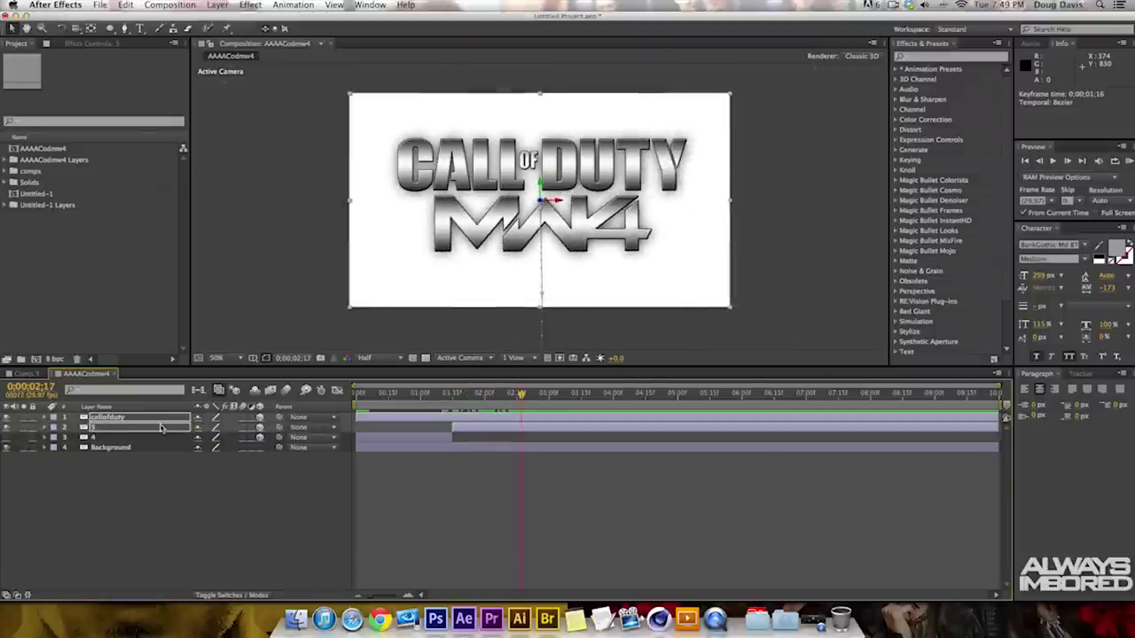
left_click(173, 487)
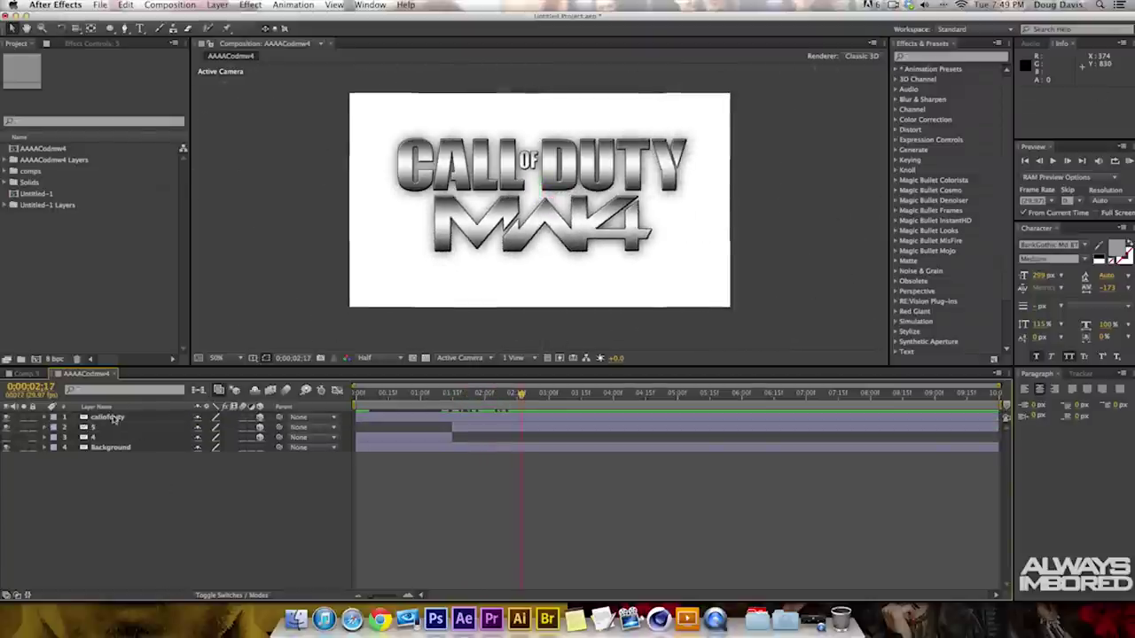
Step: Move layer 5 above callofduty in the layer stack and scrub through the MW4 fly-in
left_click(459, 396)
mouse_move(458, 396)
left_mouse_down()
mouse_move(431, 396)
mouse_move(459, 399)
left_mouse_up()
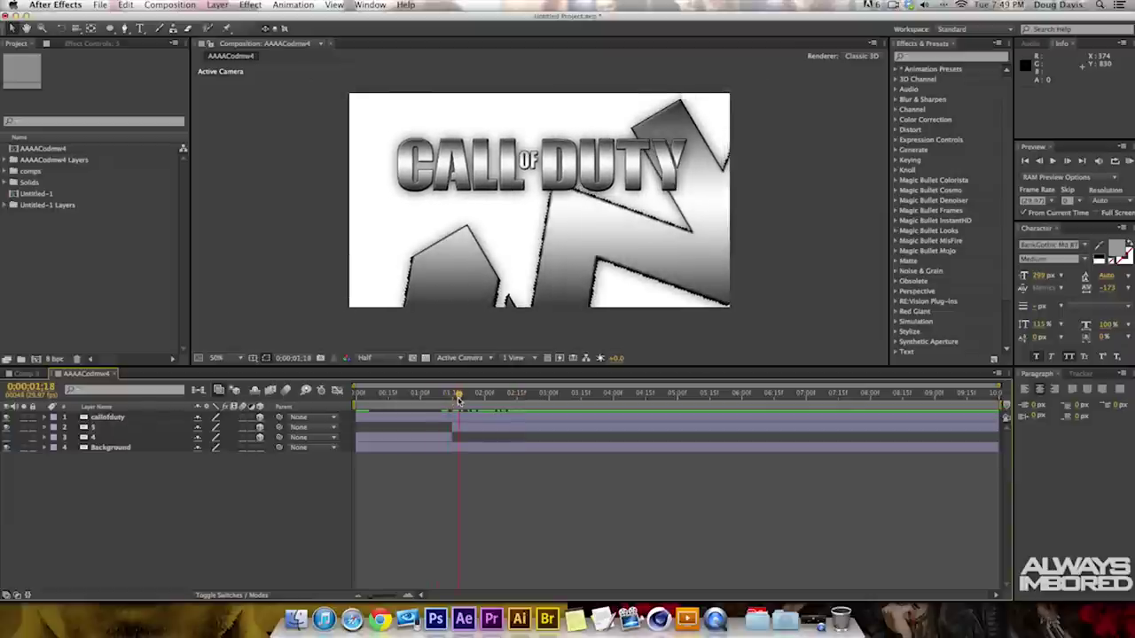
left_click(101, 429)
left_click_drag(100, 429, 108, 419)
mouse_move(458, 396)
left_mouse_down()
mouse_move(363, 397)
mouse_move(461, 402)
left_mouse_up()
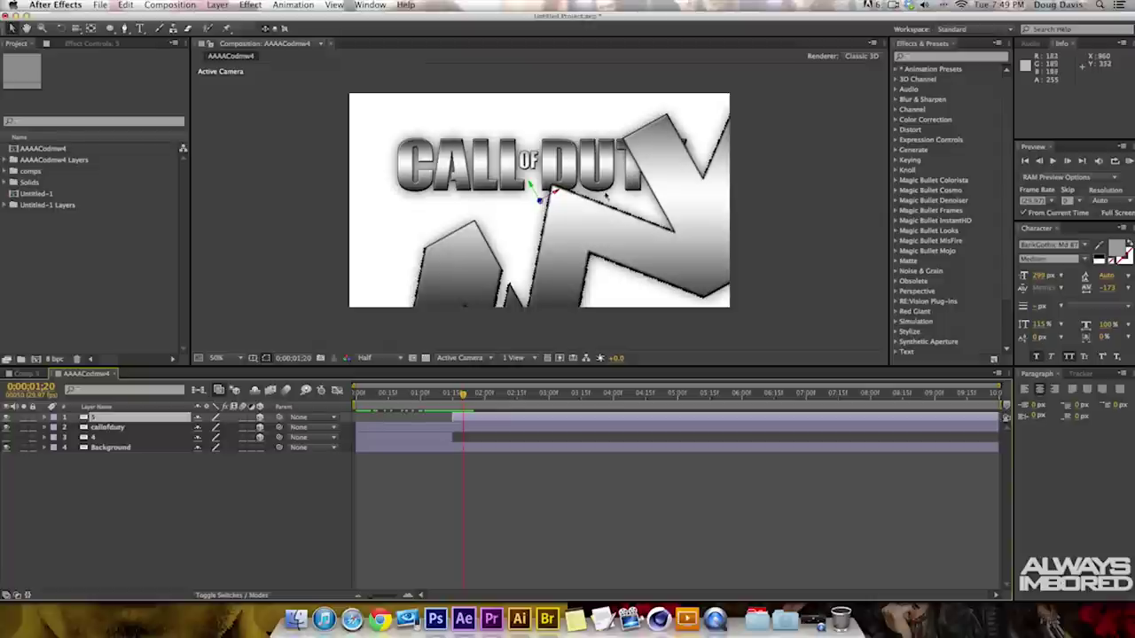
left_click_drag(462, 400, 517, 405)
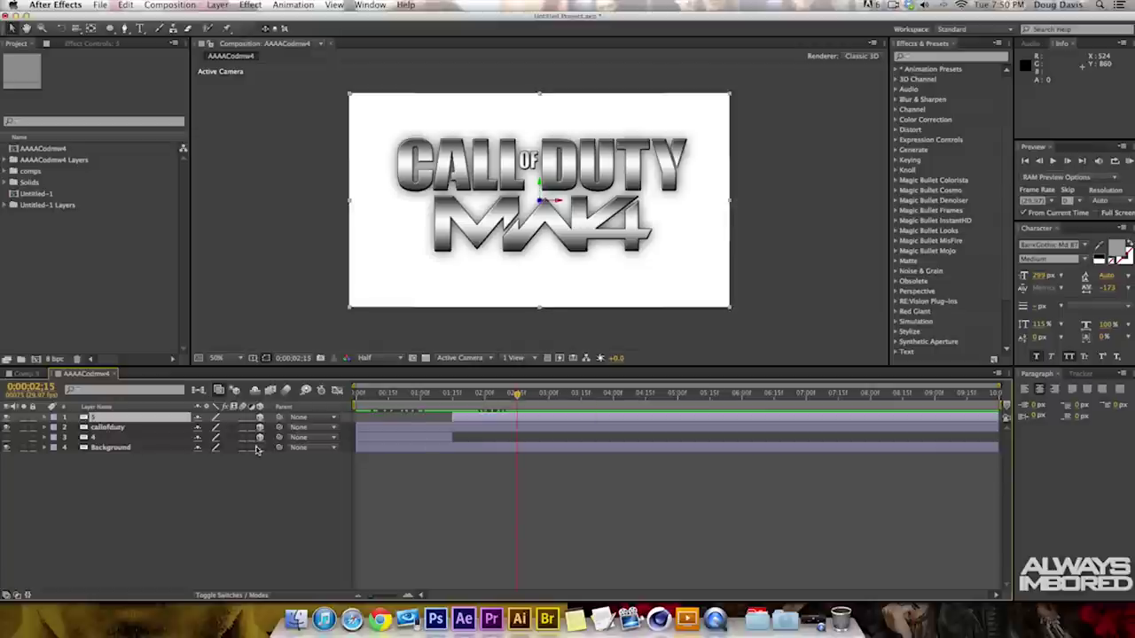
Step: Enable motion blur for the composition and for layers 5 and callofduty, and play a RAM preview from the start
left_click(286, 391)
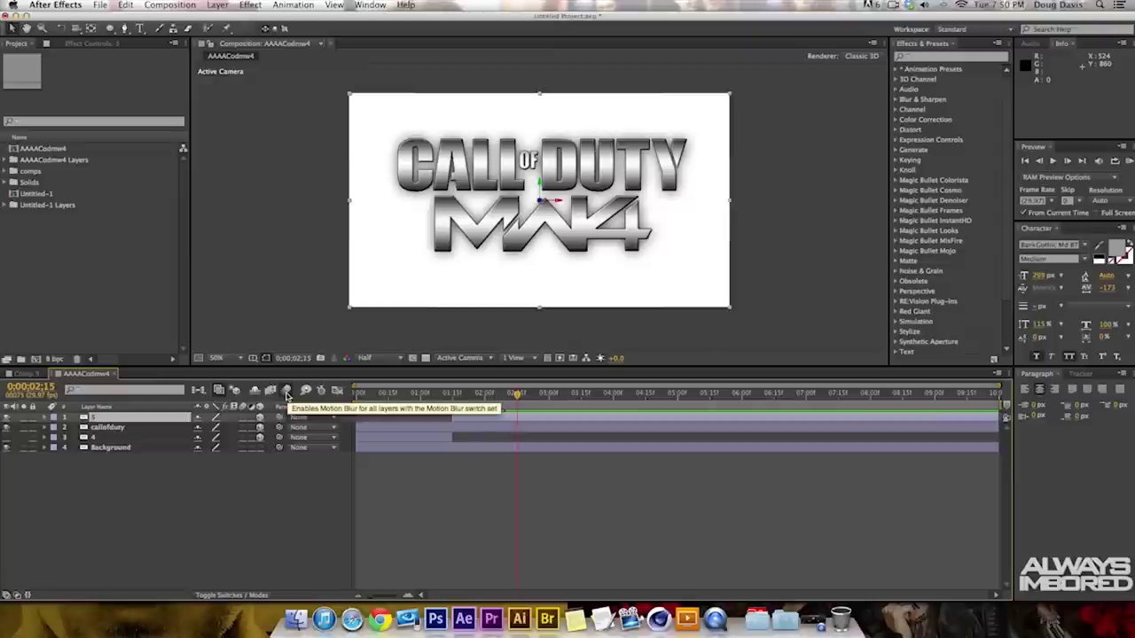
left_click(242, 417)
left_click(242, 427)
left_click_drag(506, 396, 355, 395)
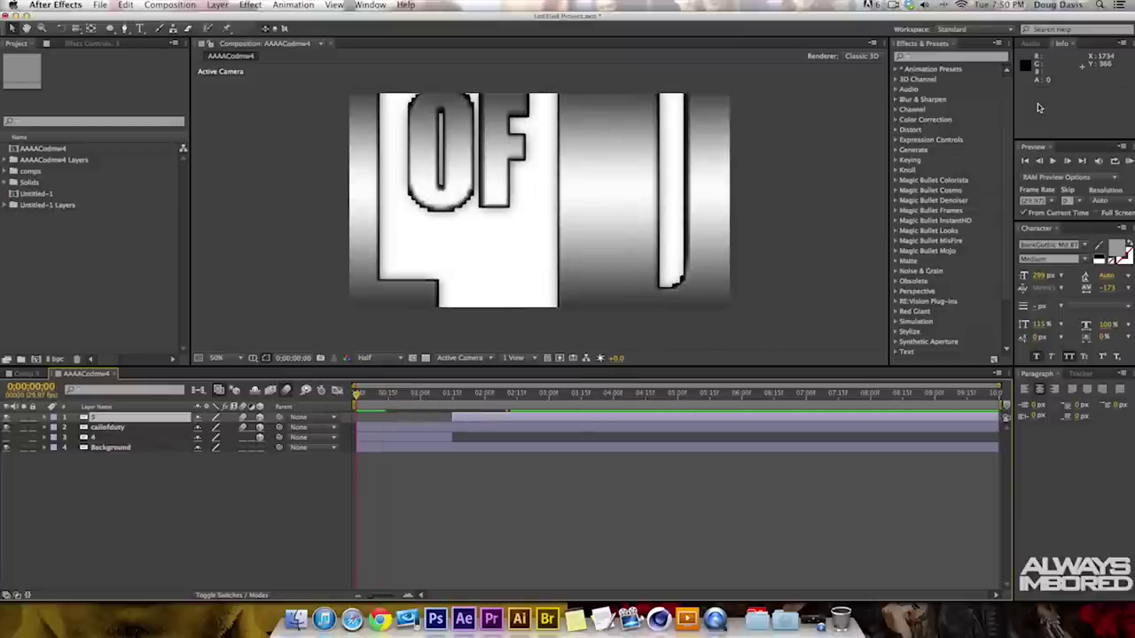
left_click(1130, 163)
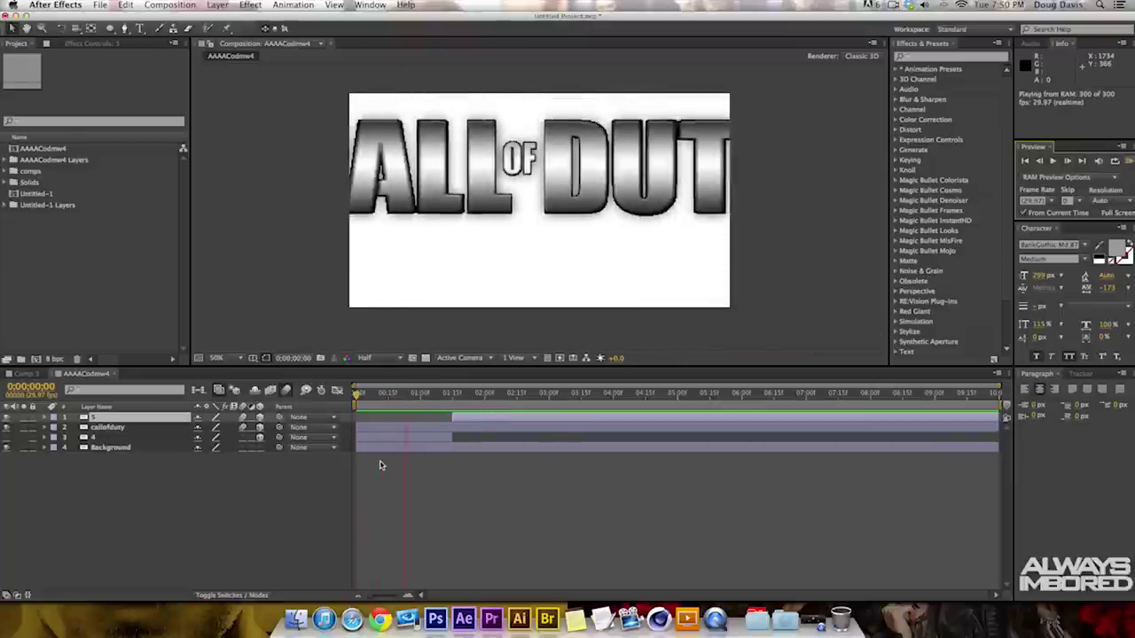
key("space")
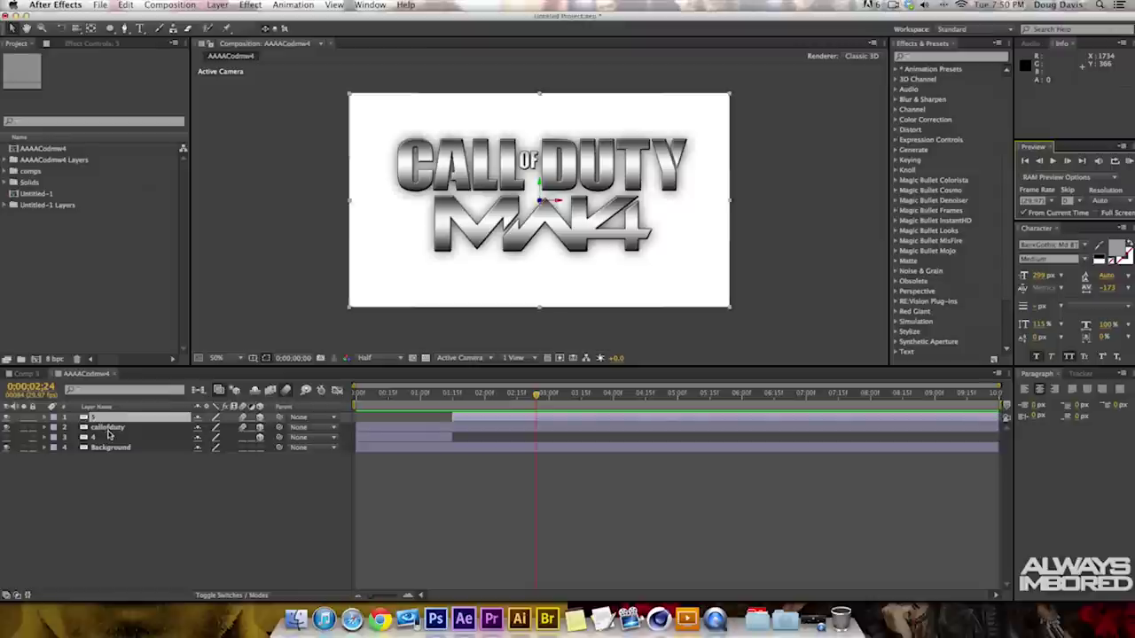
Step: Trim the out points of all four layers to 0;00;02;18 and scrub through the shortened animation
mouse_move(539, 401)
left_mouse_down()
mouse_move(417, 406)
mouse_move(521, 408)
left_mouse_up()
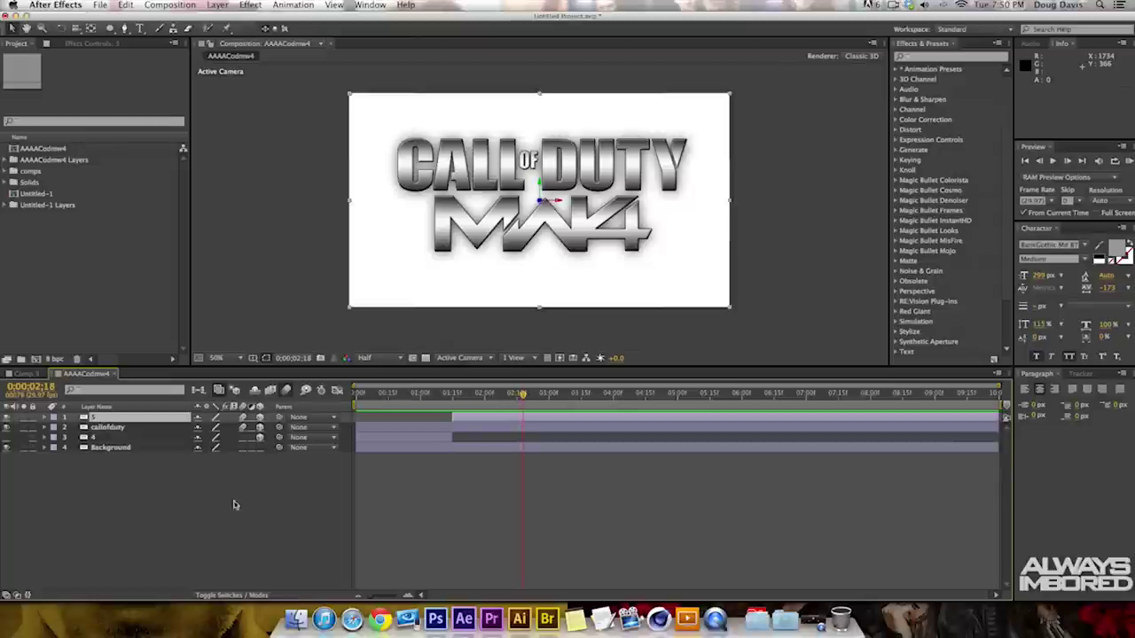
left_click_drag(149, 517, 140, 433)
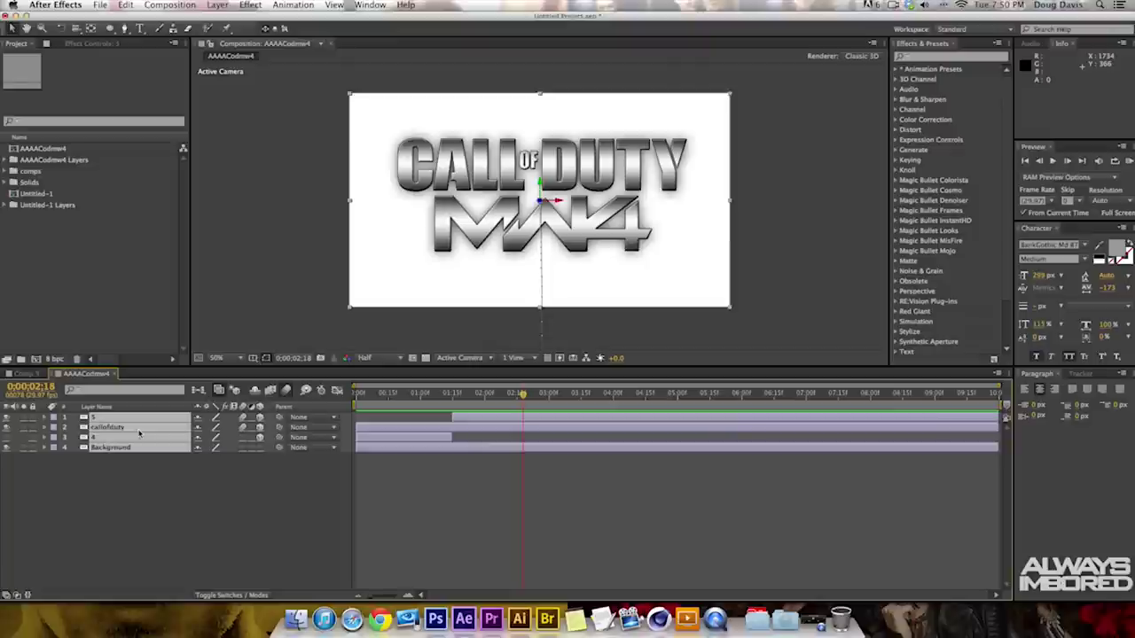
left_click(201, 506)
left_click_drag(200, 506, 113, 376)
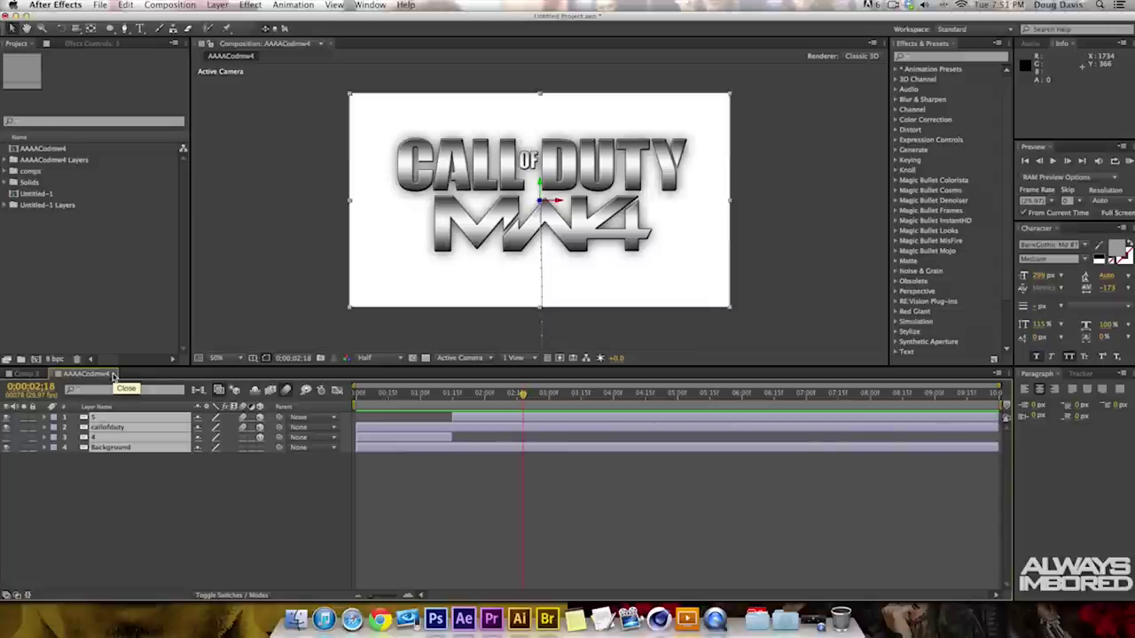
key("alt+bracketright")
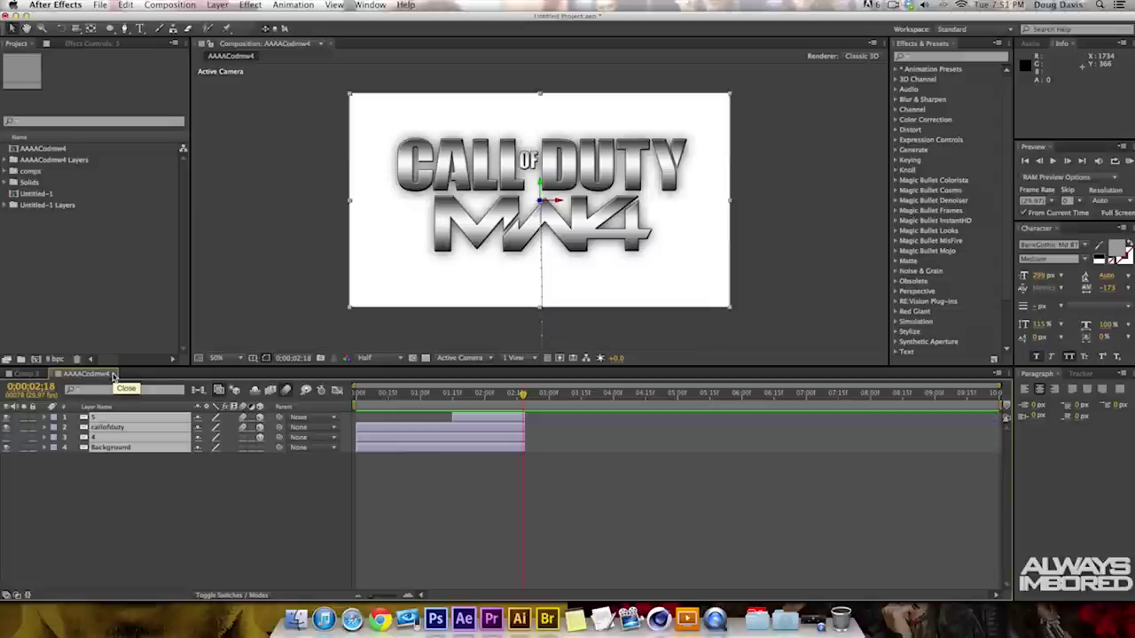
key("super+z")
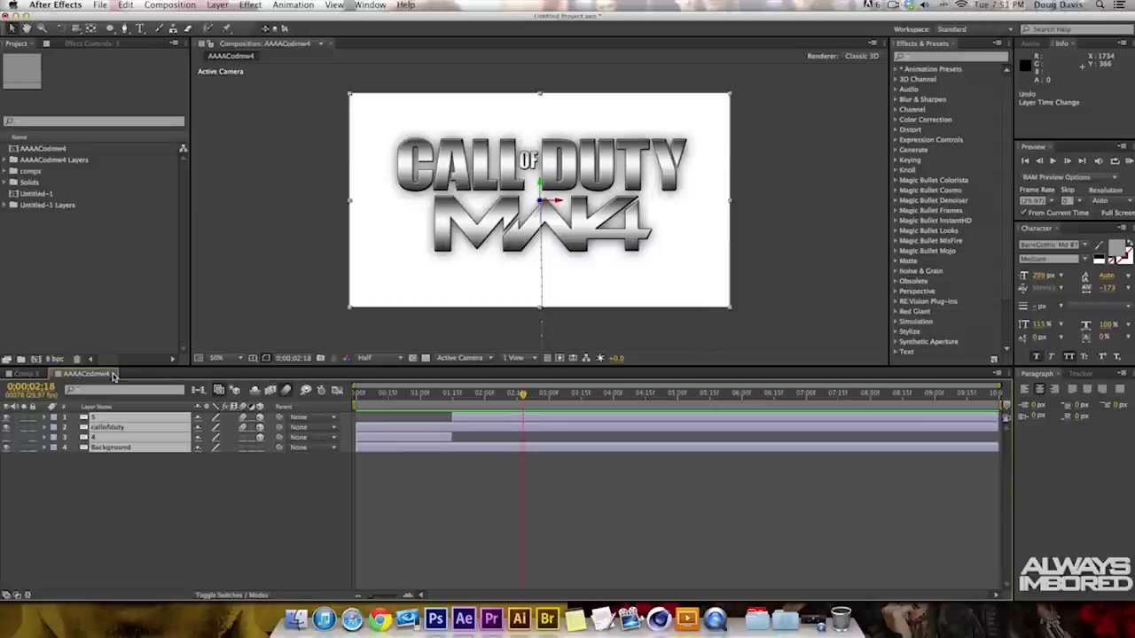
key("alt+bracketright")
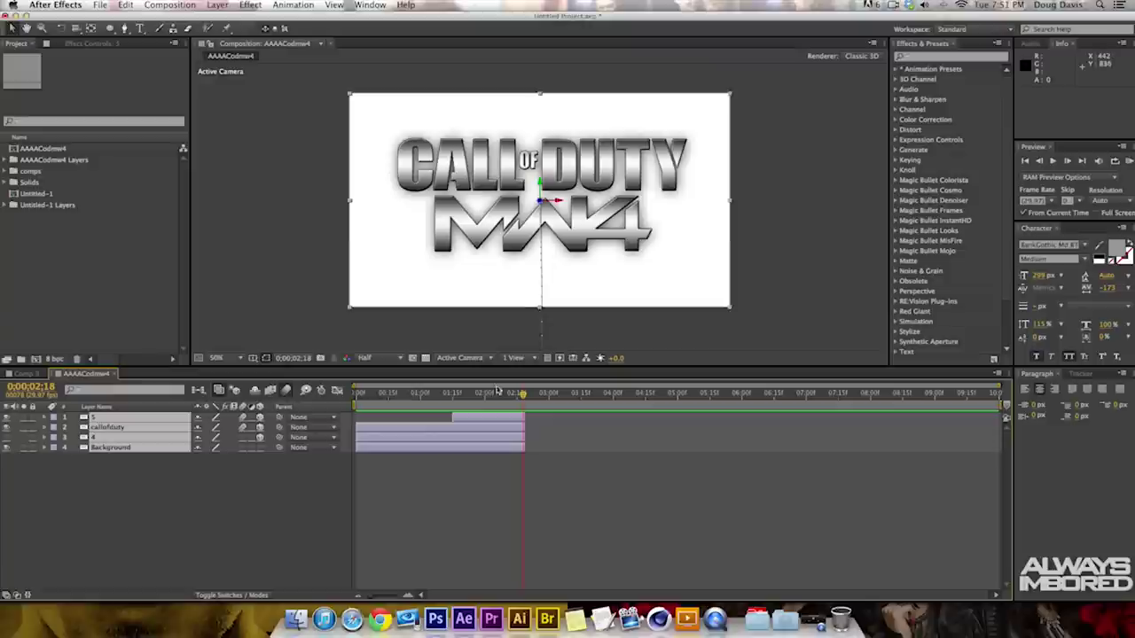
left_click_drag(526, 398, 528, 398)
mouse_move(692, 401)
left_mouse_down()
mouse_move(816, 400)
mouse_move(563, 401)
mouse_move(672, 402)
left_mouse_up()
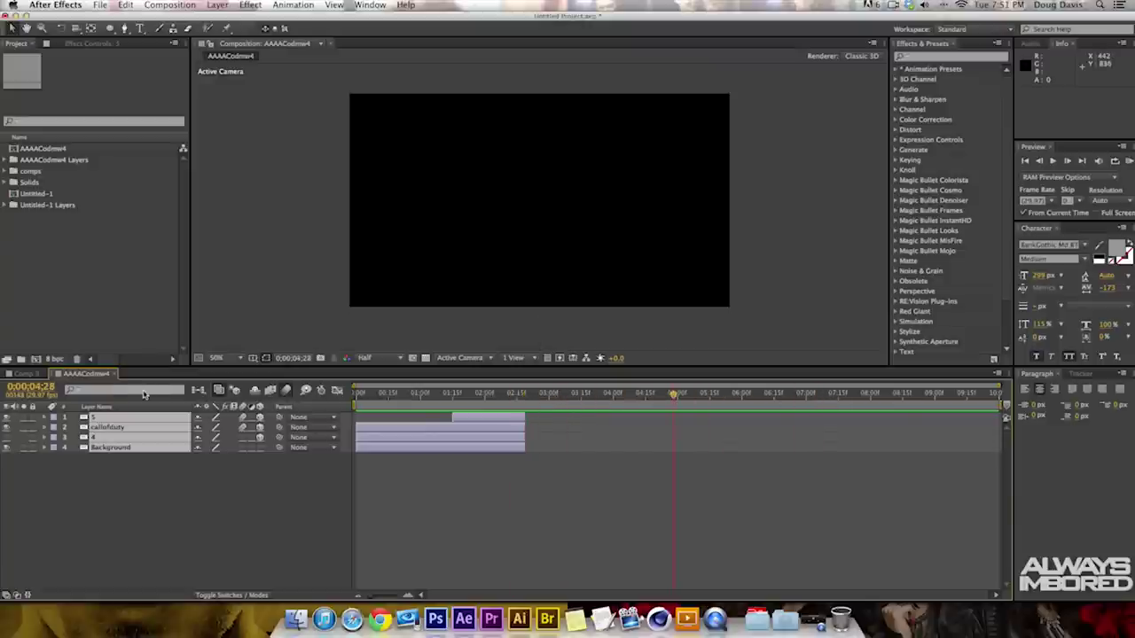
left_click(210, 476)
left_click_drag(378, 396, 503, 399)
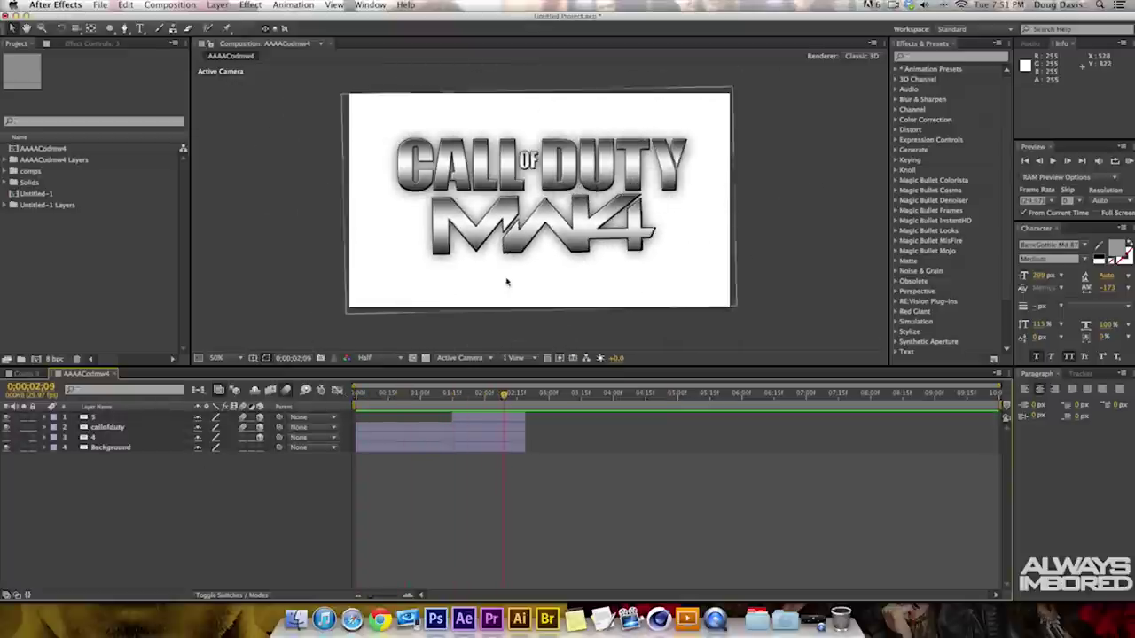
Step: Hide the Background layer and scrub through the end of the logo animation
left_click(102, 438)
left_click(6, 448)
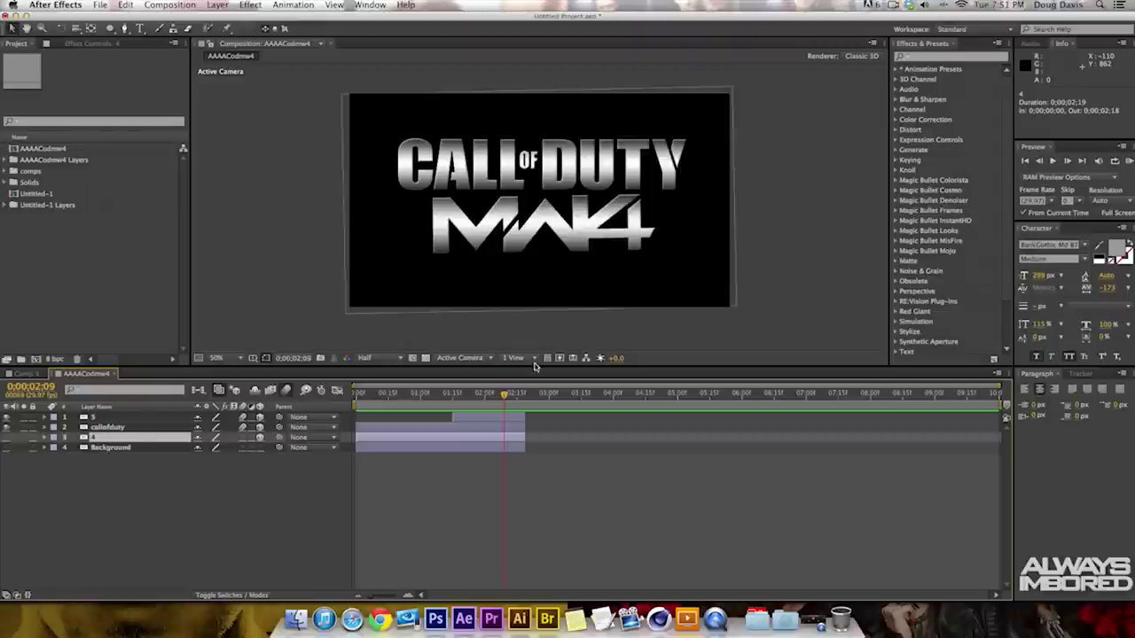
mouse_move(503, 399)
left_mouse_down()
mouse_move(357, 400)
mouse_move(515, 401)
left_mouse_up()
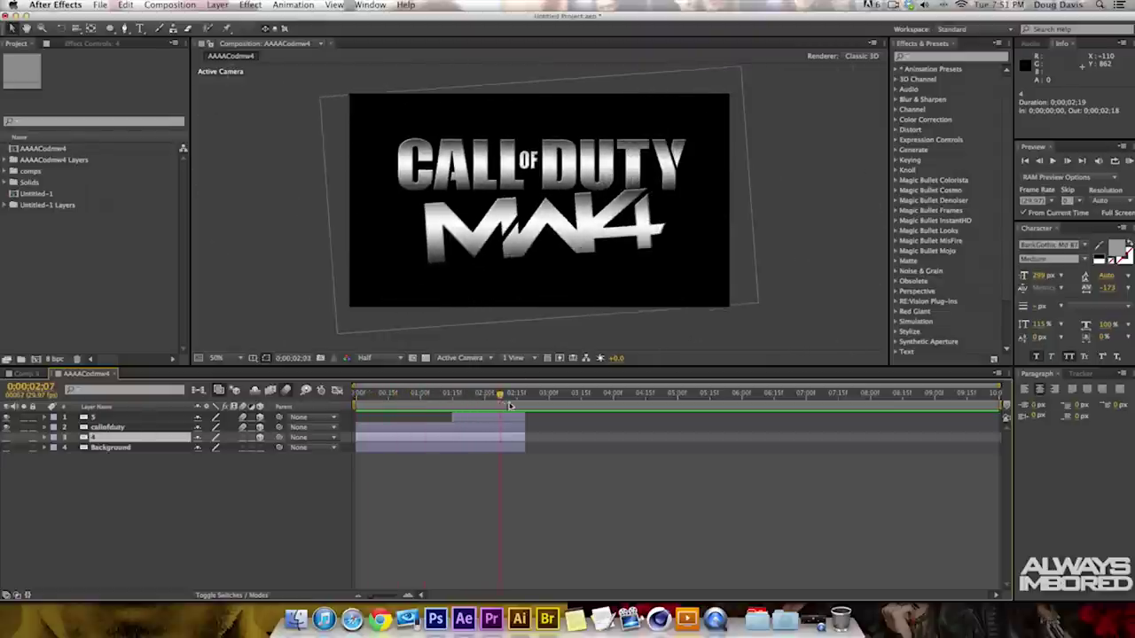
Step: Pre-compose layers 5 and callofduty, moving all attributes into a new, opened composition named with the author's first name plus "is kool"
left_click(104, 426)
left_click(98, 418, "shift")
left_click_drag(378, 396, 485, 395)
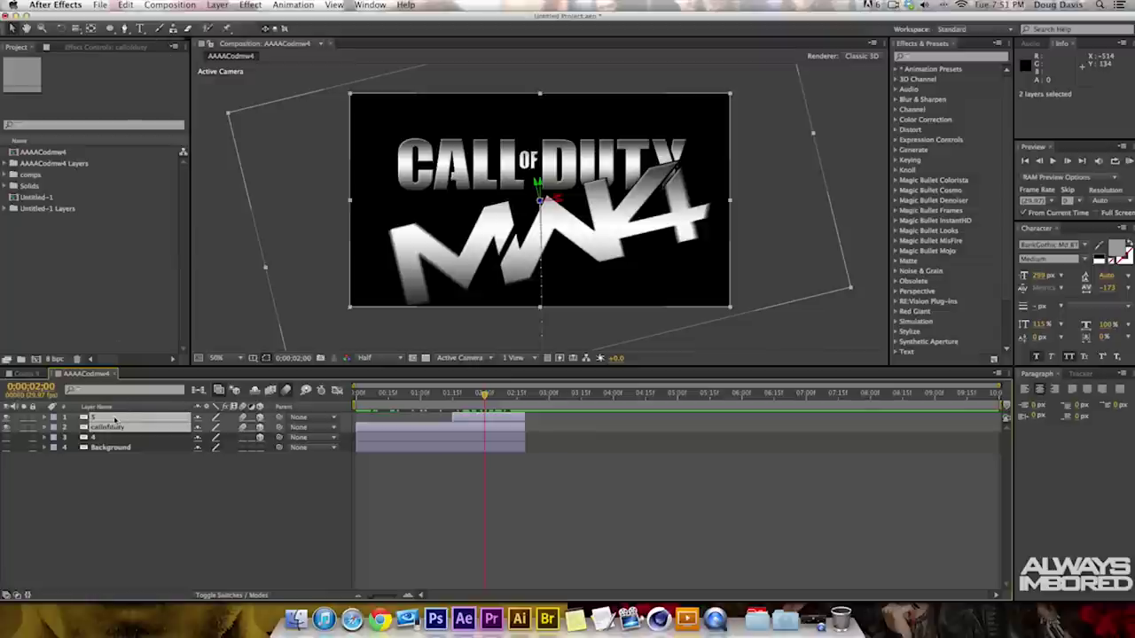
left_click(166, 7)
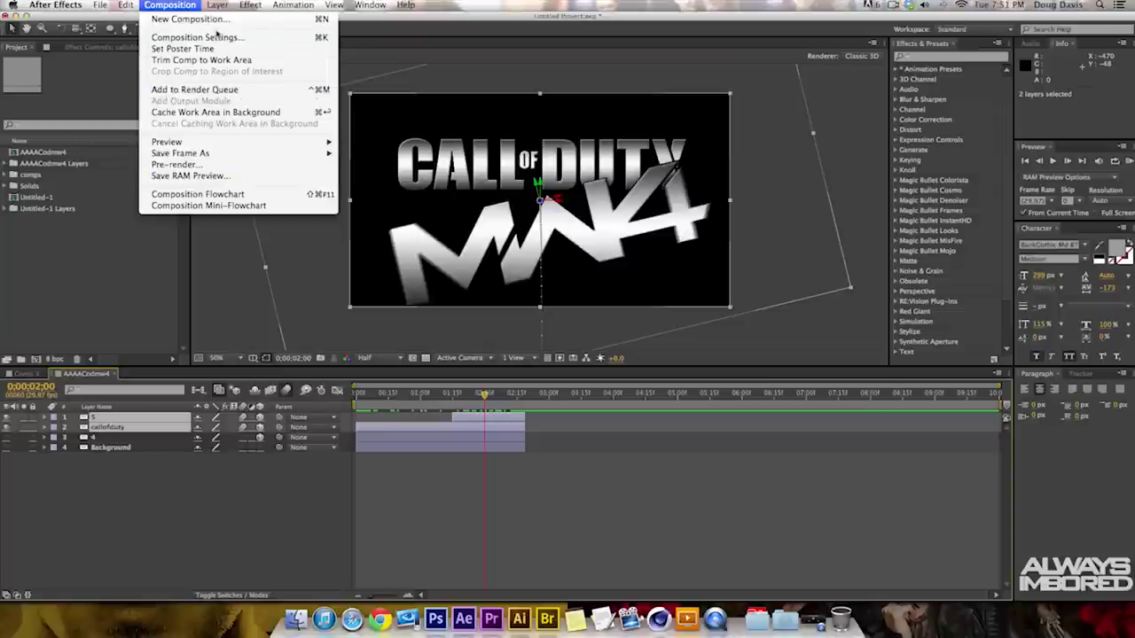
mouse_move(222, 7)
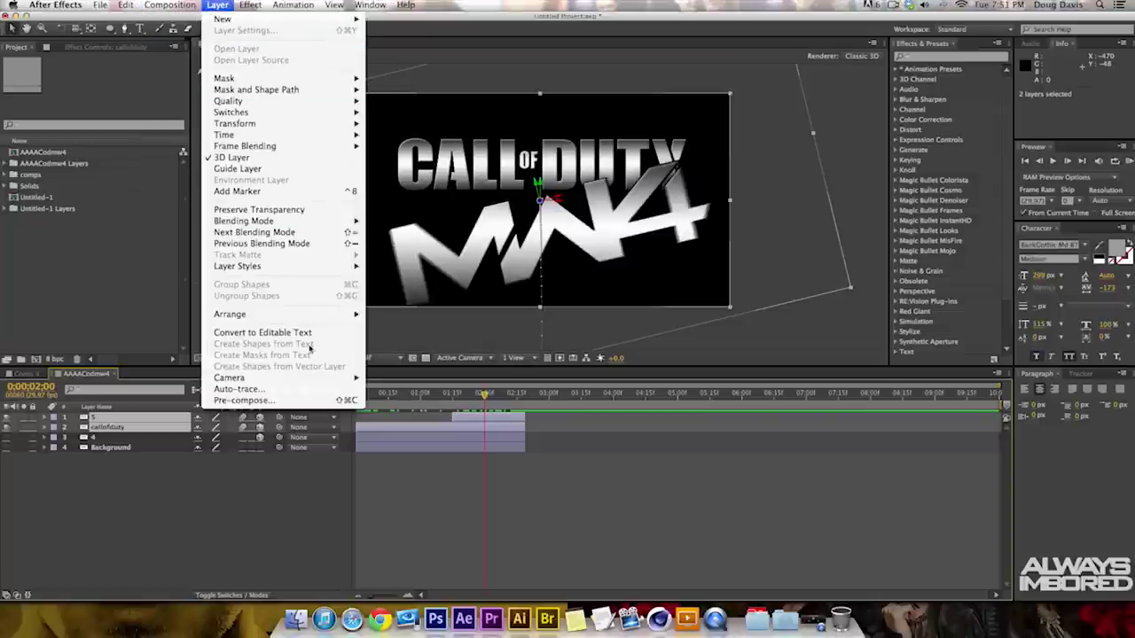
left_click(241, 400)
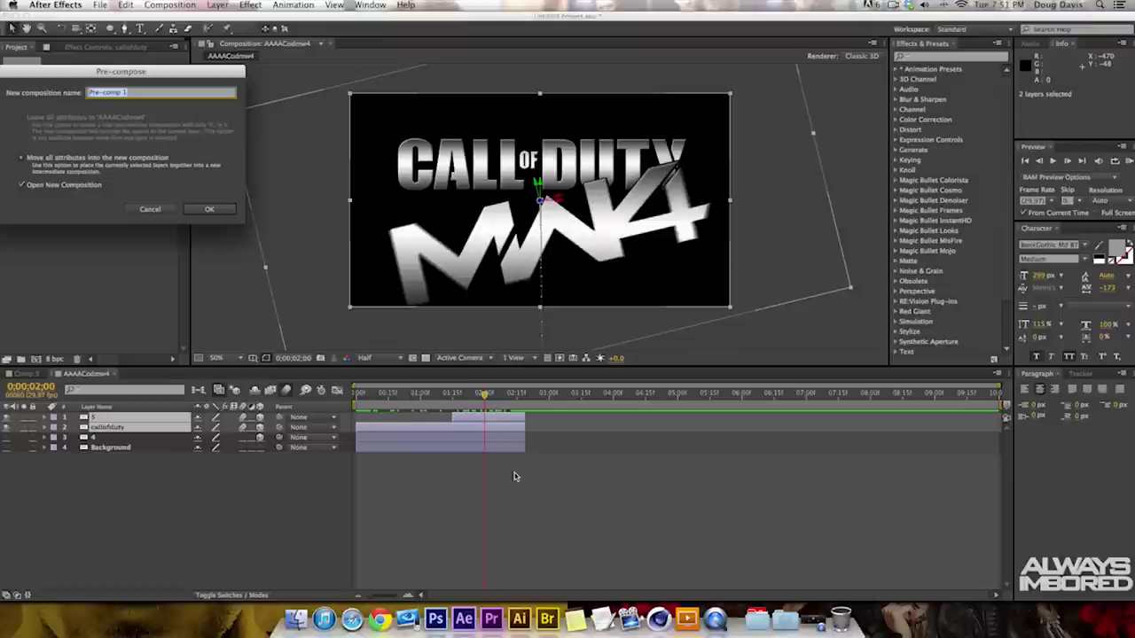
left_click_drag(112, 80, 446, 217)
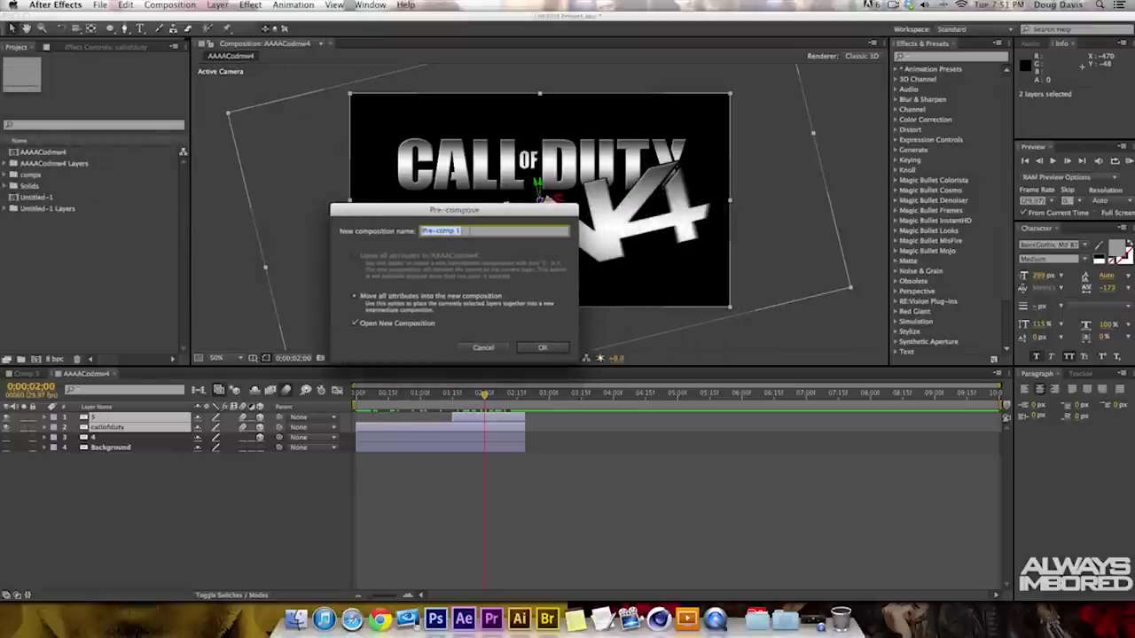
type("doug is kool")
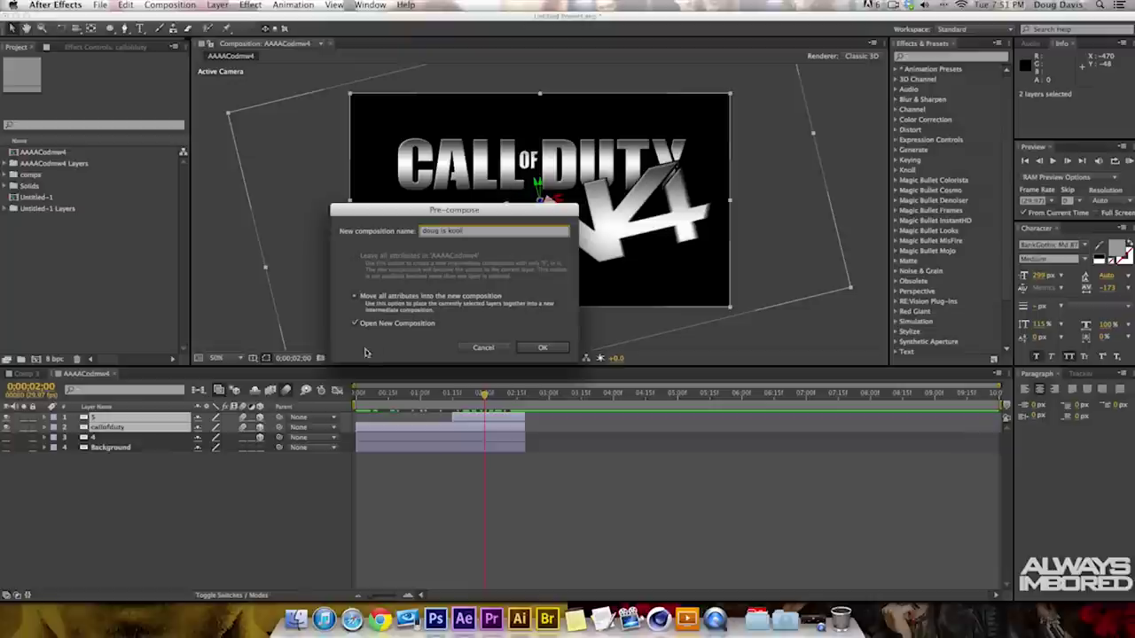
left_click(543, 348)
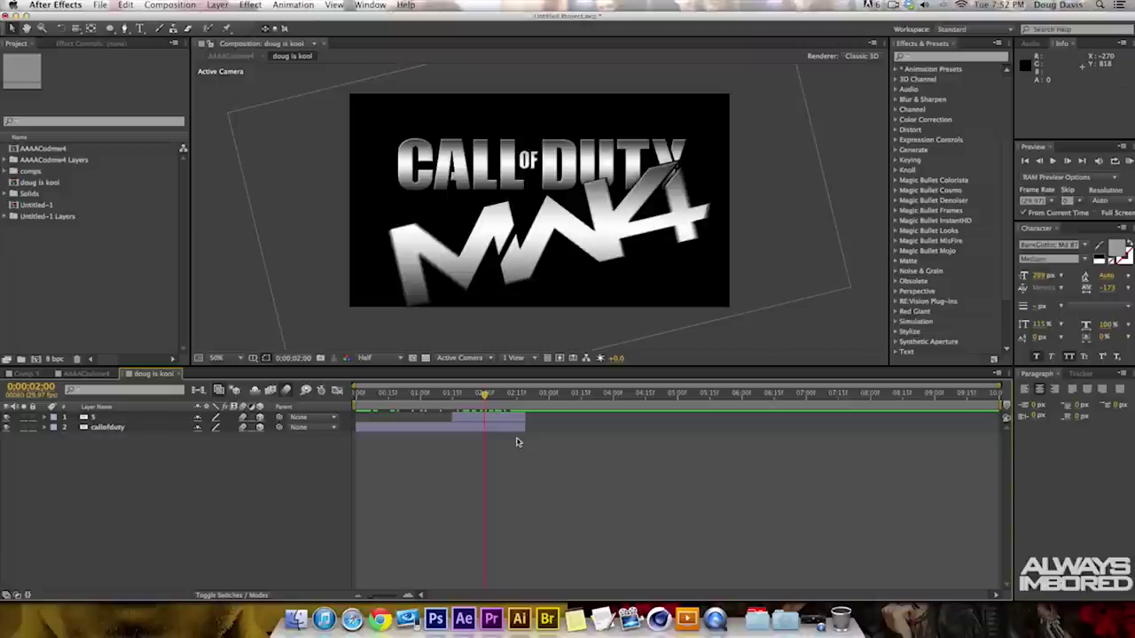
left_click_drag(484, 396, 416, 396)
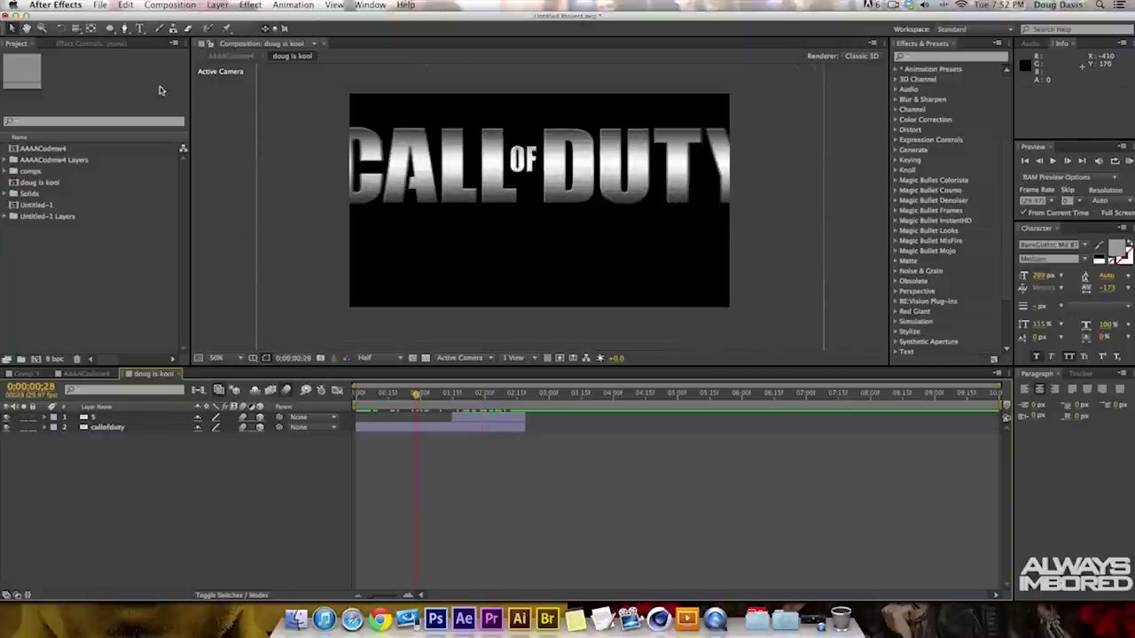
Step: Add the pre-composed logo composition to Comp 3 as a layer and trim its out point to 0;00;02;21
left_click(26, 374)
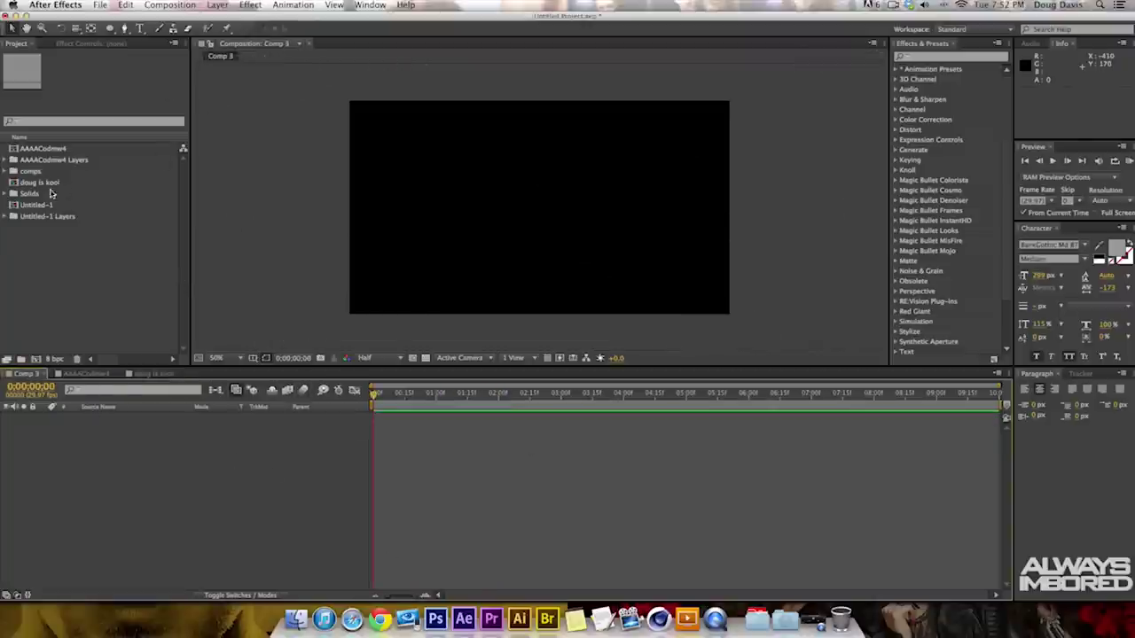
left_click(26, 182)
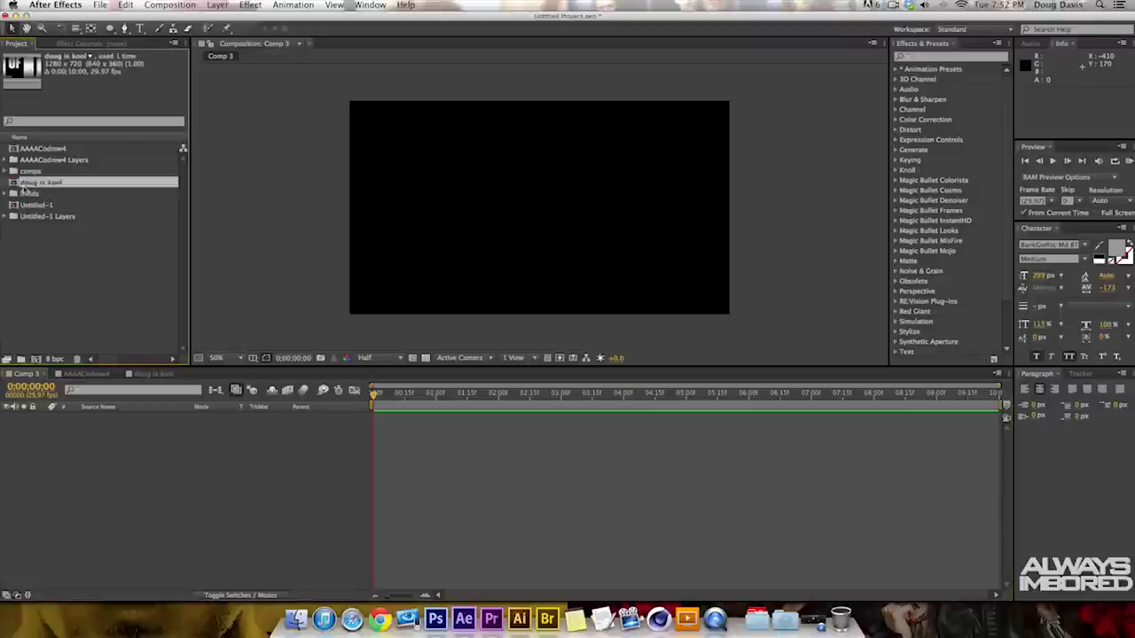
left_click_drag(72, 305, 185, 452)
left_click_drag(376, 393, 533, 403)
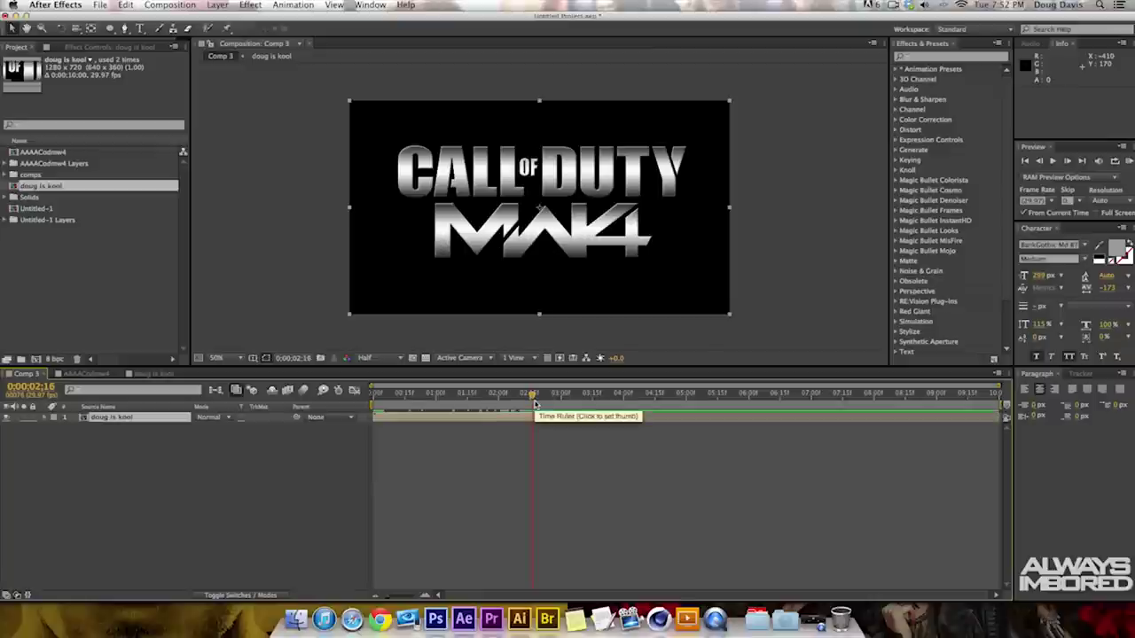
mouse_move(536, 399)
left_mouse_down()
mouse_move(519, 399)
mouse_move(559, 399)
mouse_move(496, 399)
mouse_move(525, 400)
mouse_move(539, 417)
left_mouse_up()
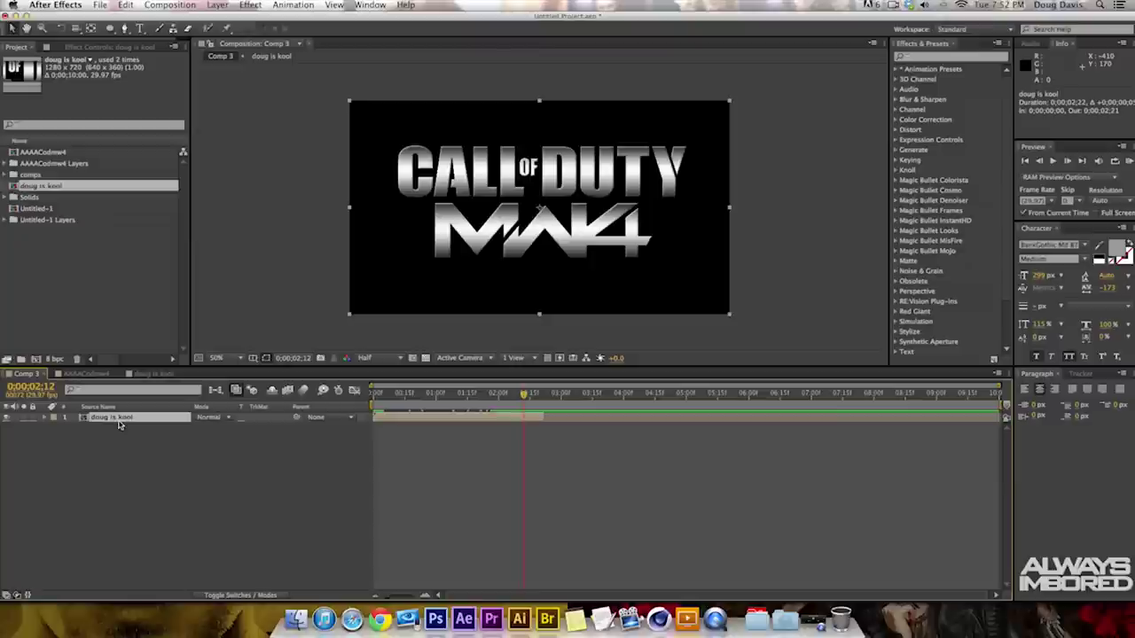
Step: Keyframe the logo layer's Opacity at 100% on 0;00;02;07 and 0% on 0;00;02;15, and preview the fade-out
key("t")
left_click_drag(523, 398, 529, 396)
left_click(75, 428)
left_click(204, 428)
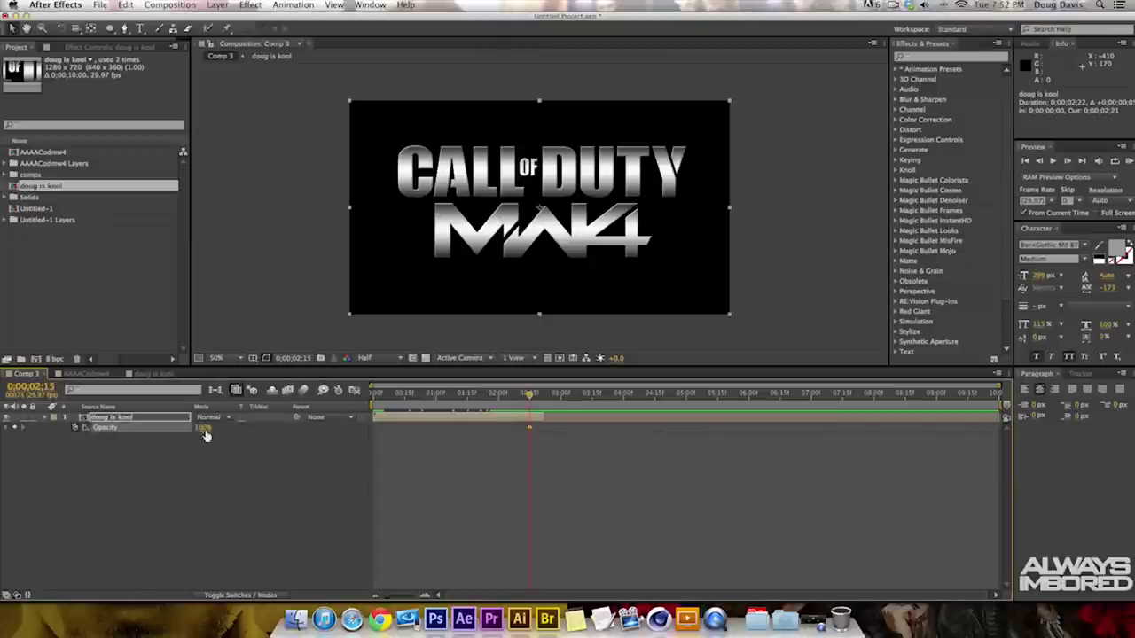
type("0")
key("Return")
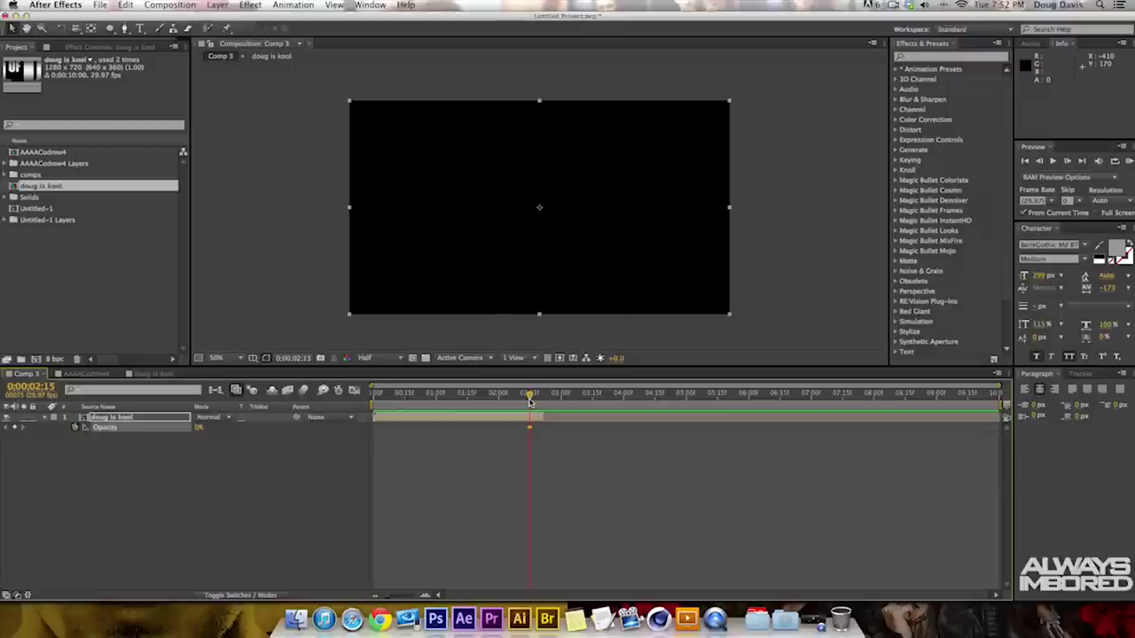
left_click_drag(529, 401, 513, 401)
left_click_drag(197, 427, 445, 433)
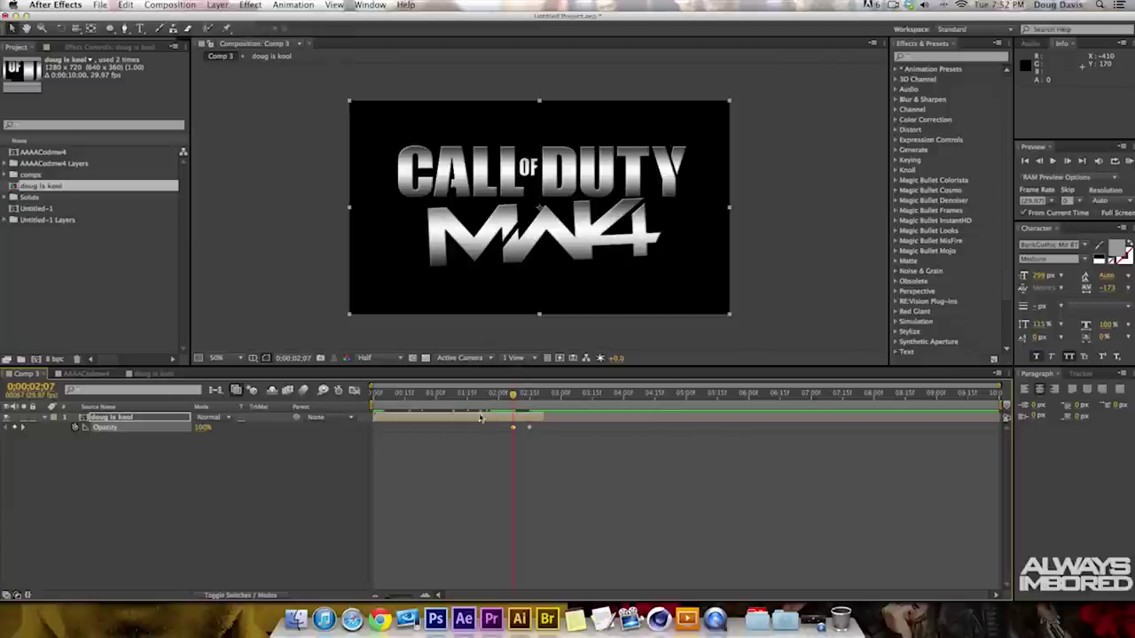
left_click_drag(510, 395, 477, 397)
key("space")
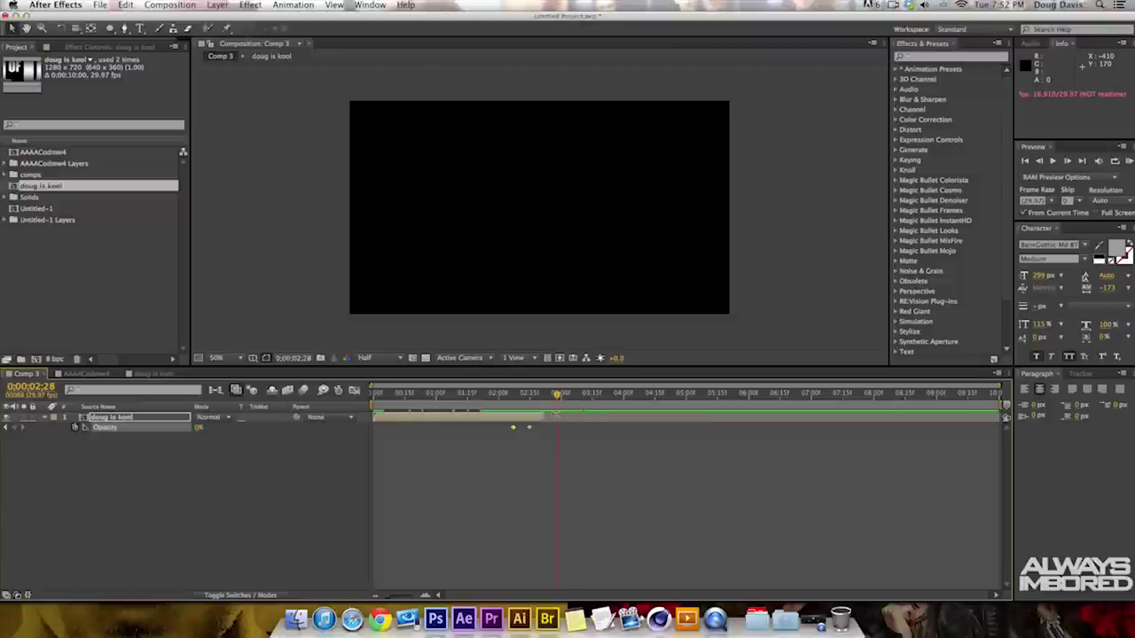
Step: Extend the logo layer to about 3.5 seconds, spread its opacity keyframes to about 1.8 and 3.3 seconds, and preview the slower fade
left_click(543, 416)
left_click_drag(529, 428, 476, 404)
key("space")
key("space")
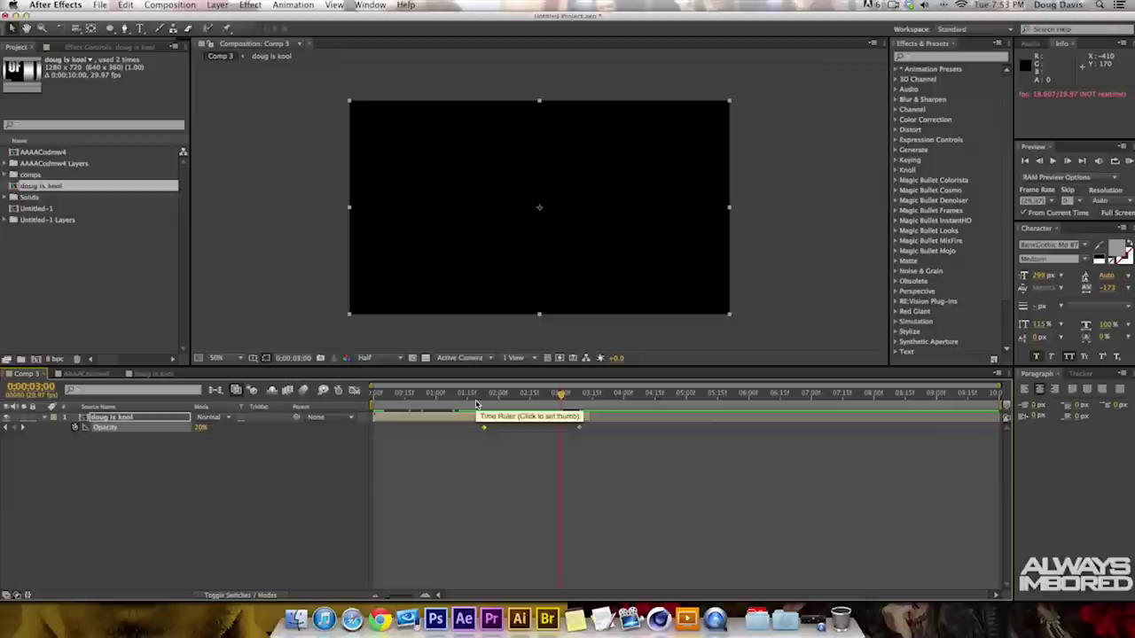
left_click(378, 393)
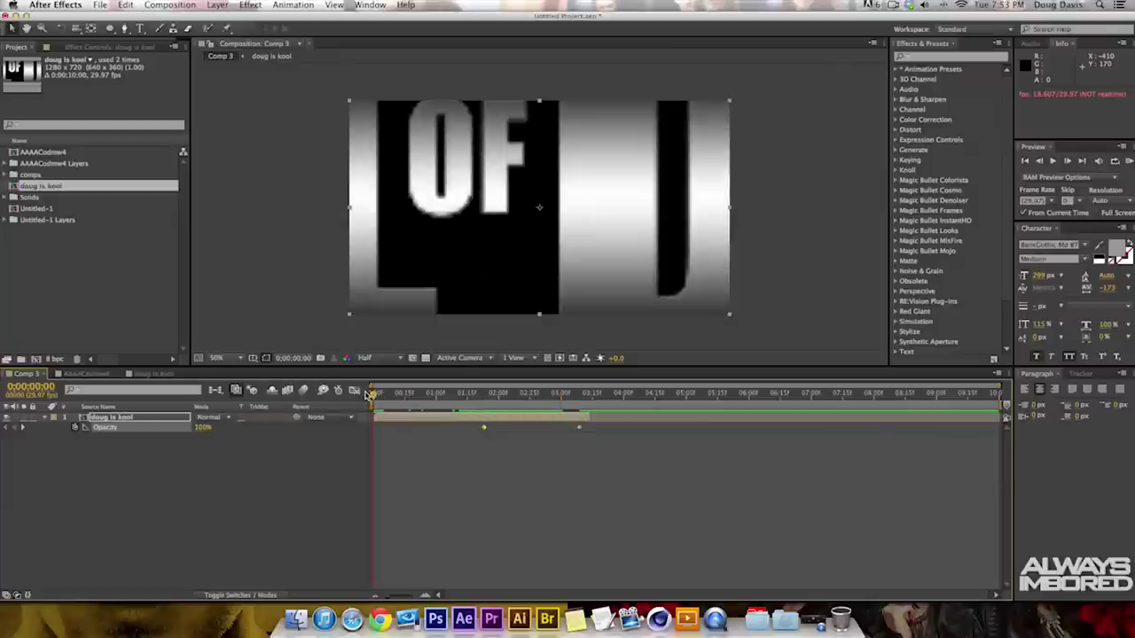
left_click(439, 394)
mouse_move(440, 399)
left_mouse_down()
mouse_move(587, 393)
mouse_move(455, 398)
left_mouse_up()
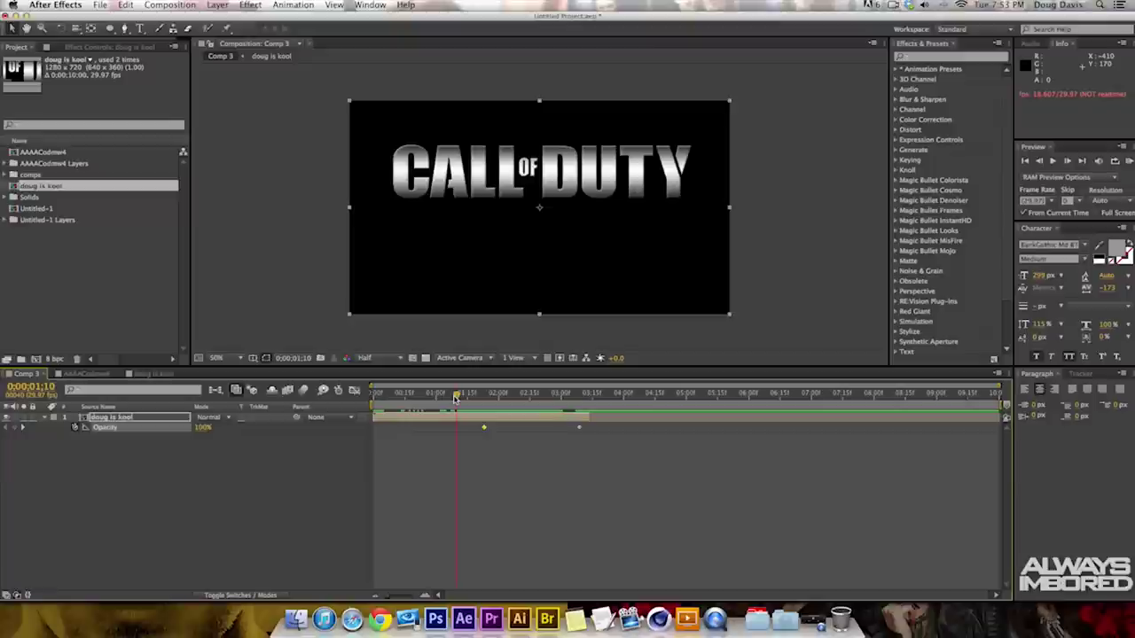
mouse_move(454, 399)
left_mouse_down()
mouse_move(429, 400)
mouse_move(454, 398)
left_mouse_up()
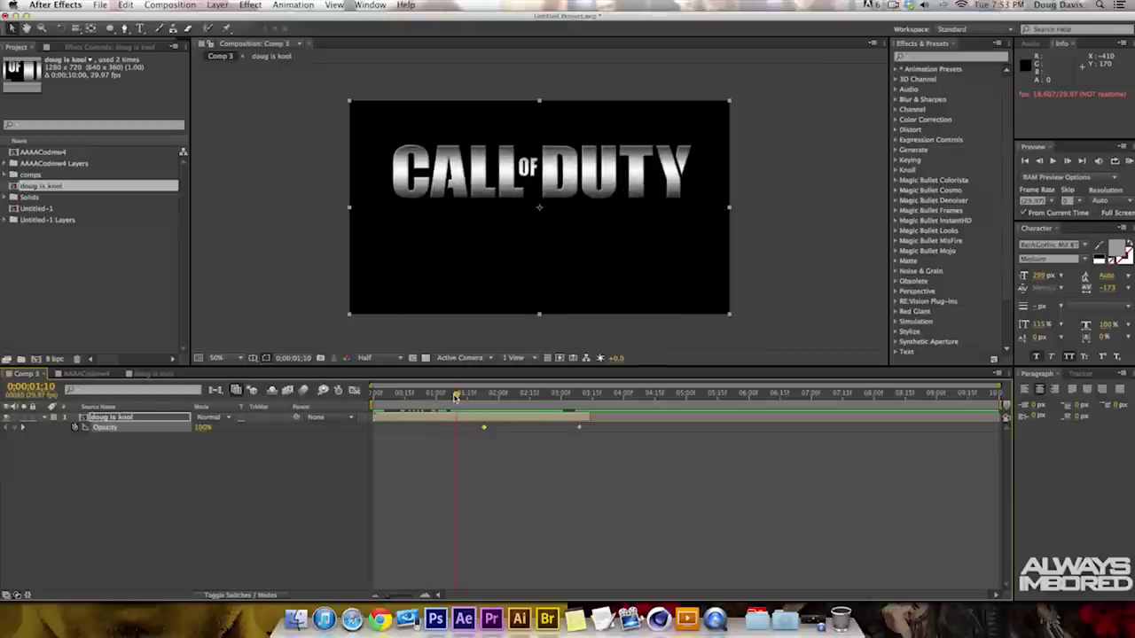